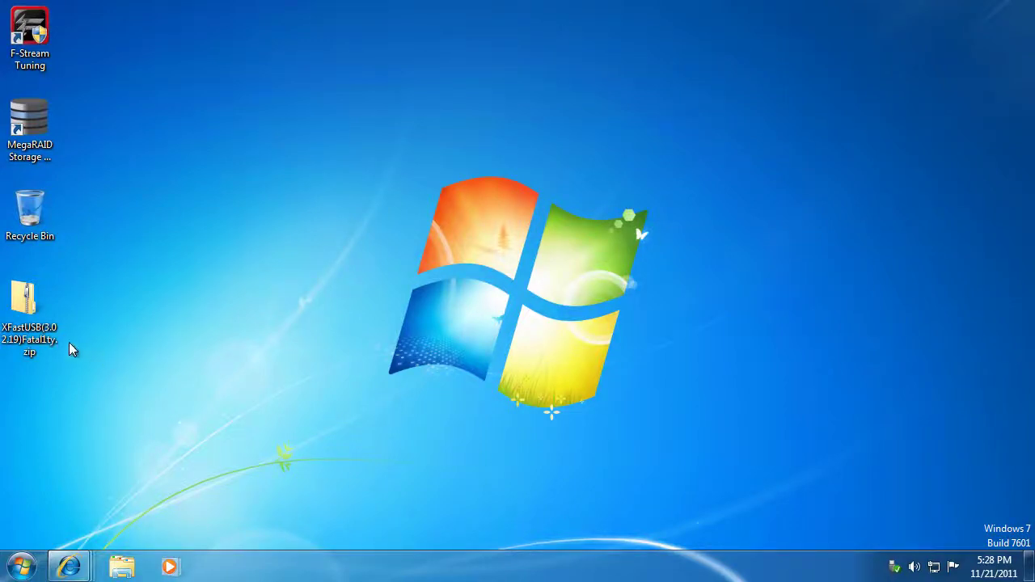
Open System Information with msinfo32, check the Windows version entry, and close the window
left_click(44, 332)
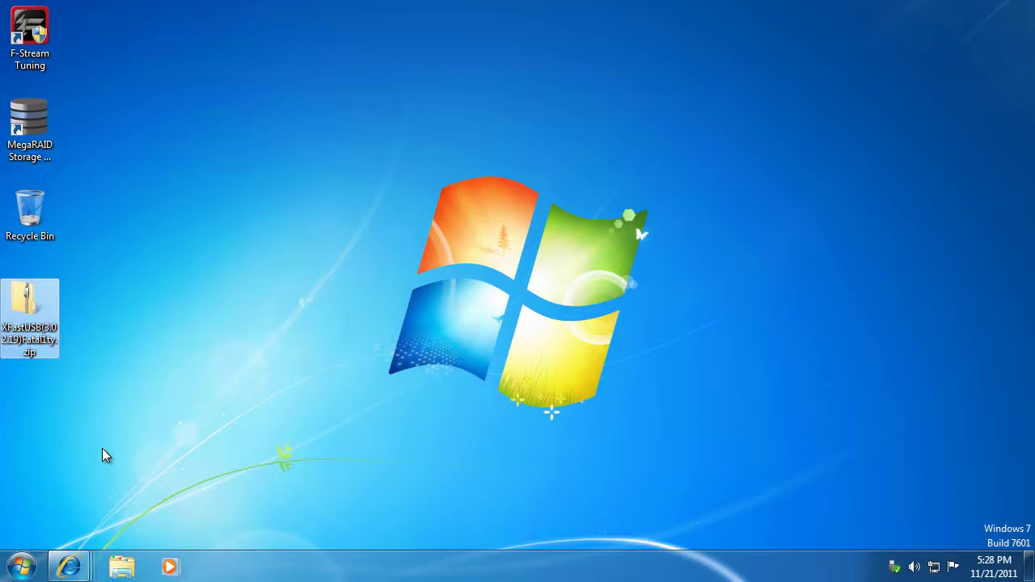
left_click(20, 568)
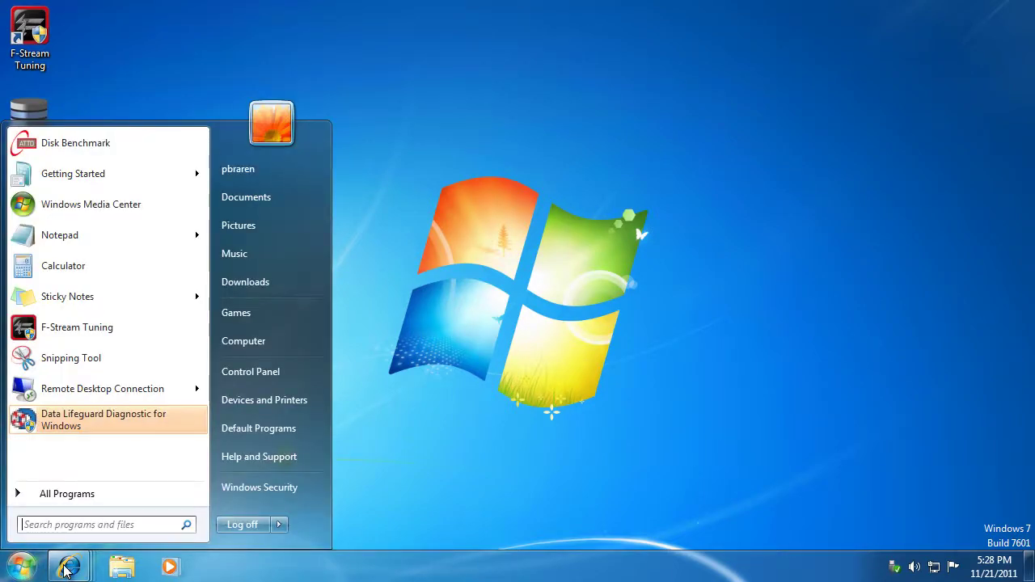
type("msinfo32")
key("Return")
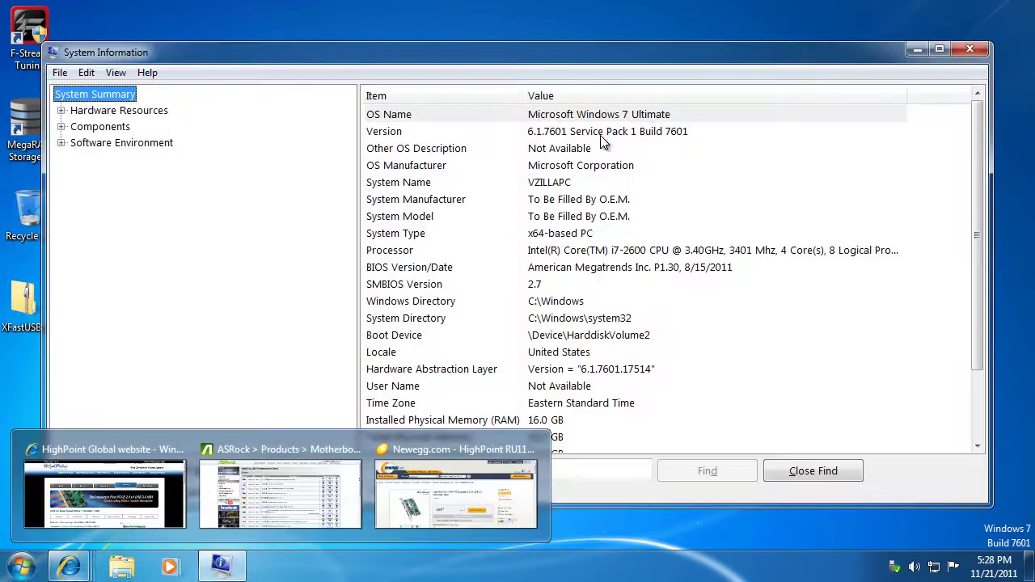
left_click(671, 133)
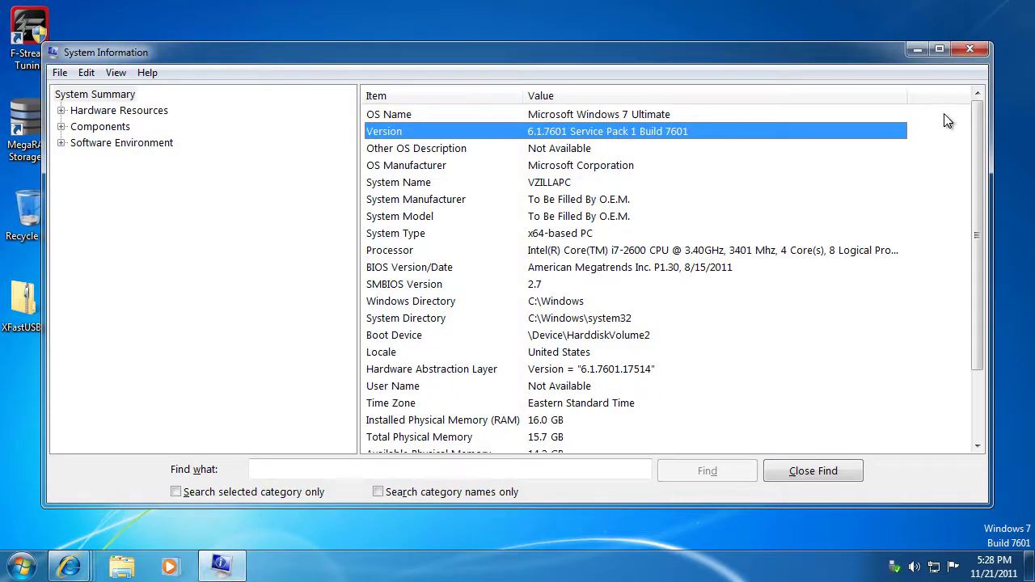
left_click(969, 50)
Open Computer Management and expand the Universal Serial Bus controllers in Device Manager
left_click(37, 562)
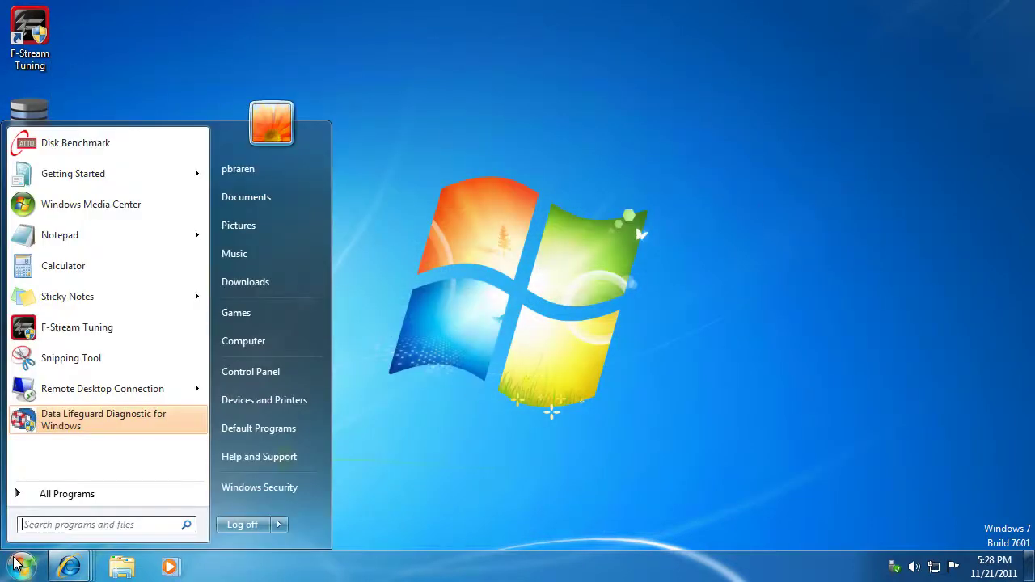
right_click(245, 341)
left_click(275, 366)
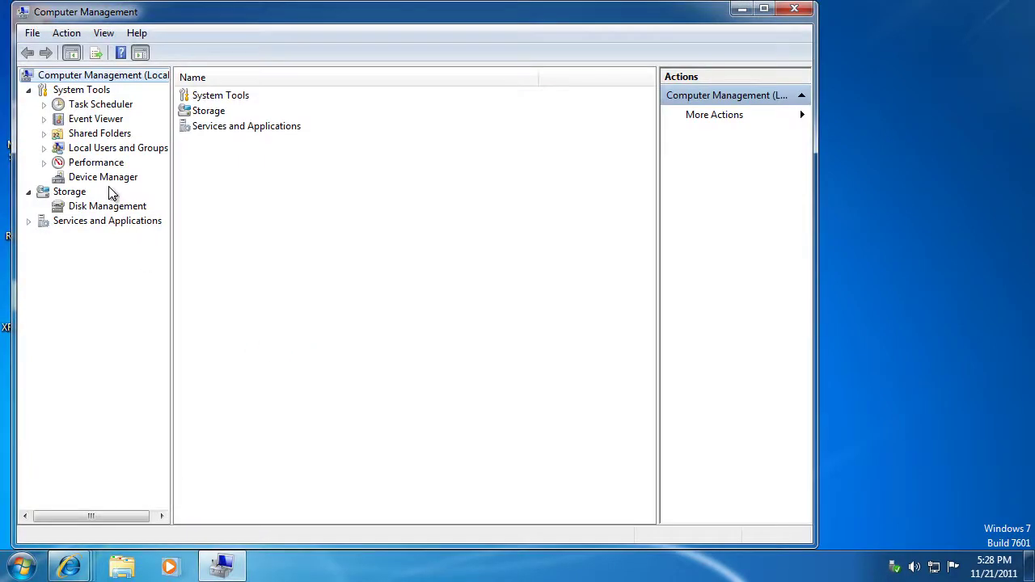
left_click(107, 177)
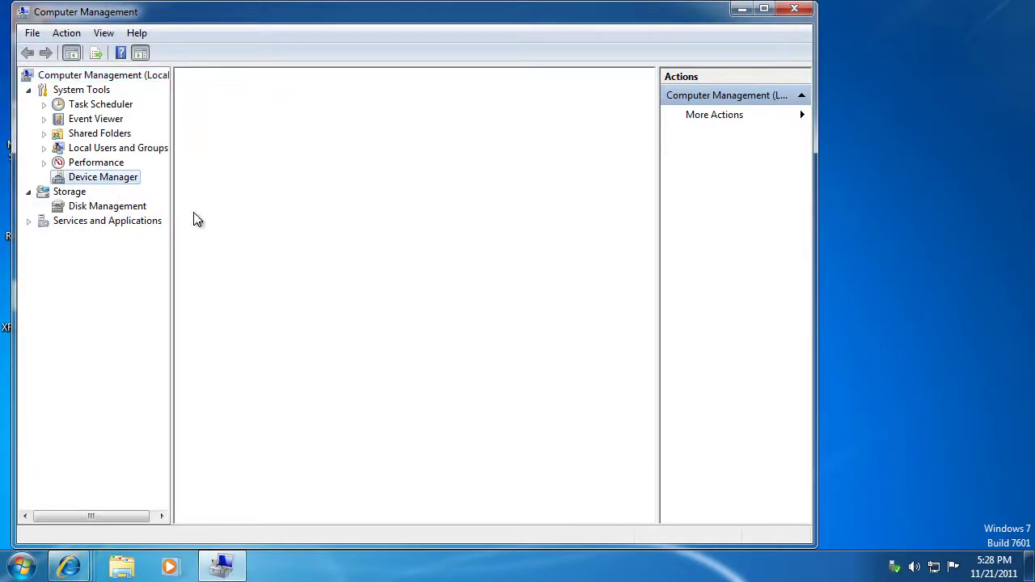
left_click(199, 352)
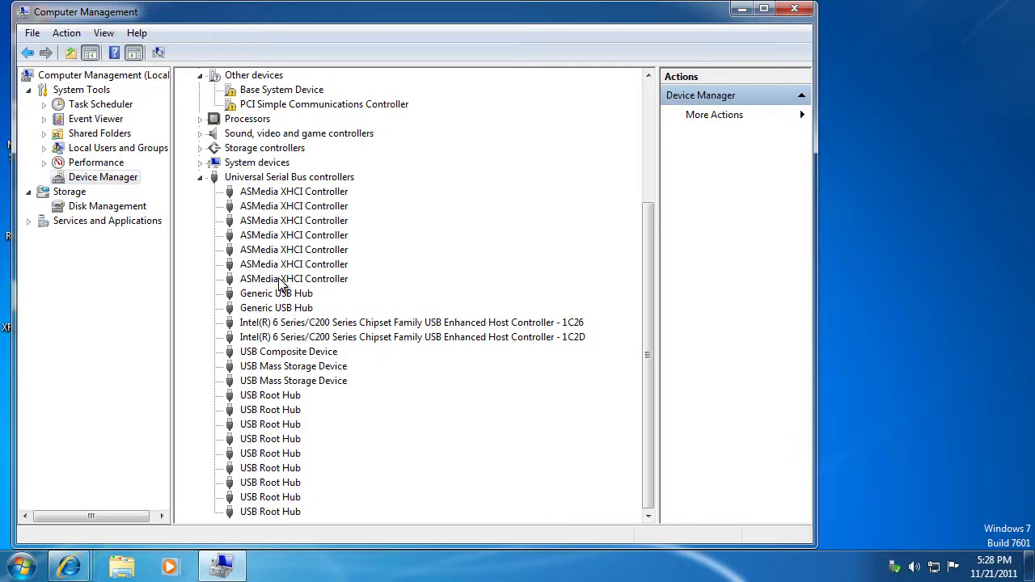
Check the driver version in the first ASMedia XHCI Controller's properties, then close them and minimize Computer Management
right_click(298, 192)
left_click(348, 290)
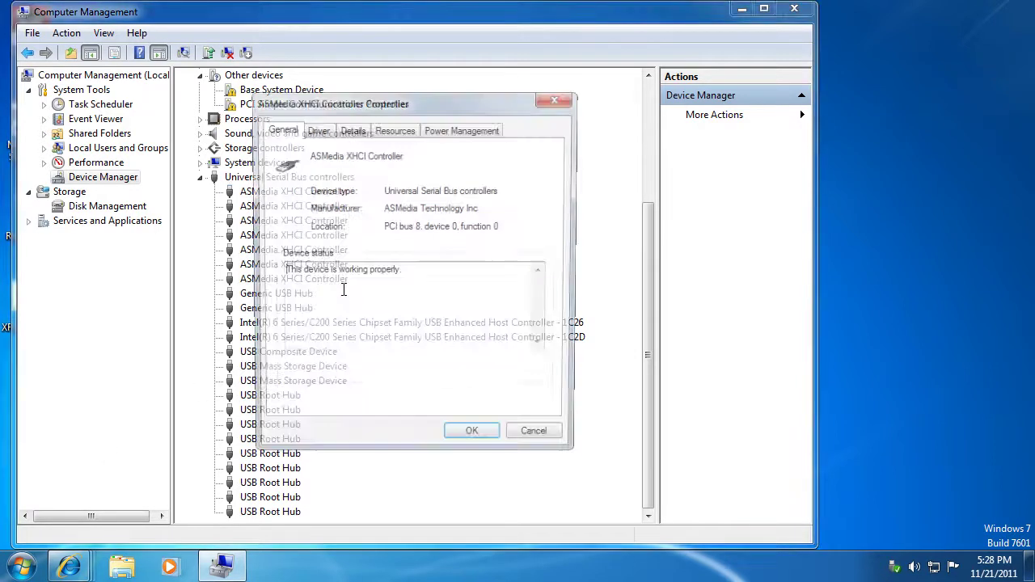
left_click(317, 131)
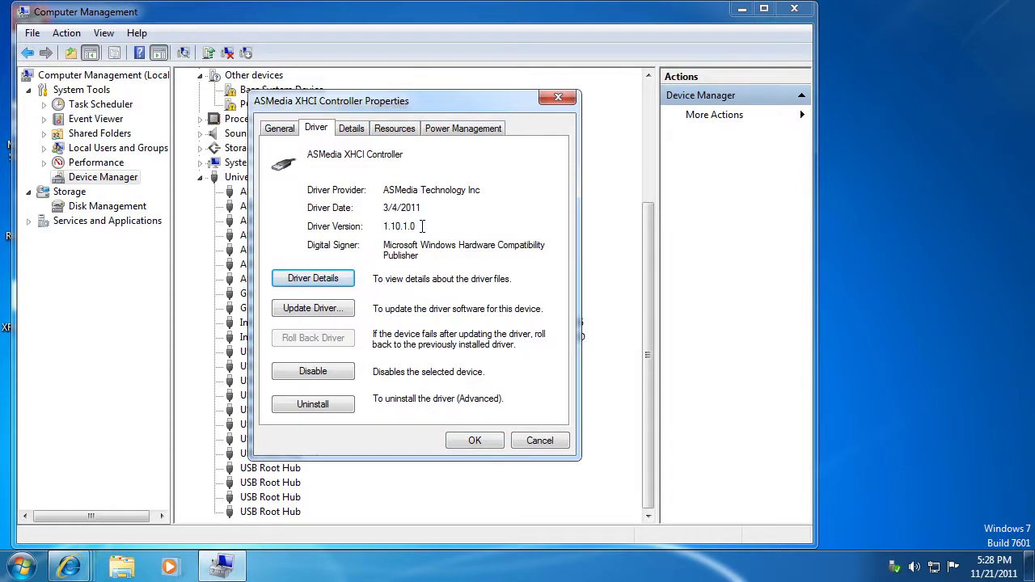
double_click(395, 226)
left_click(555, 444)
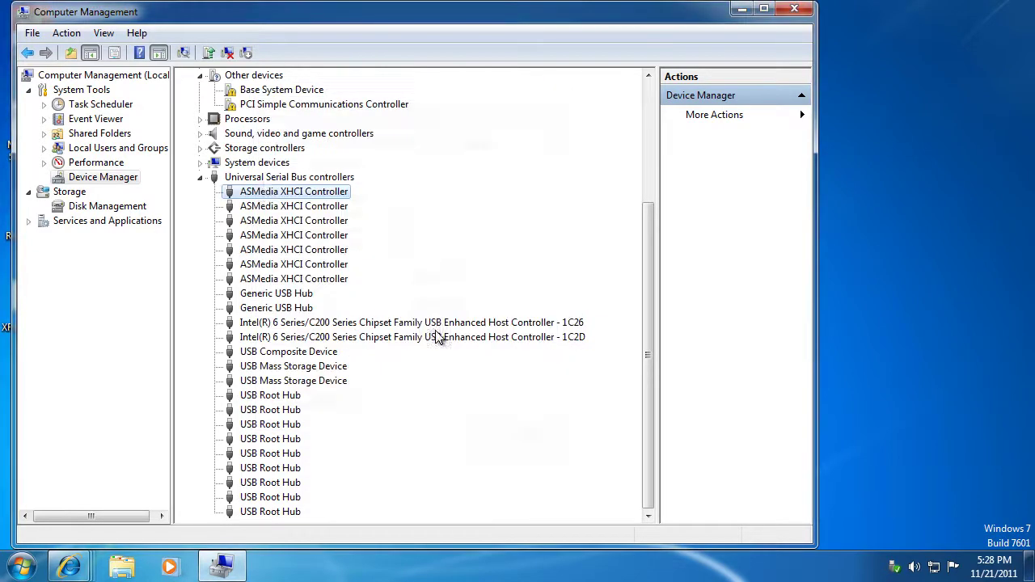
left_click(742, 9)
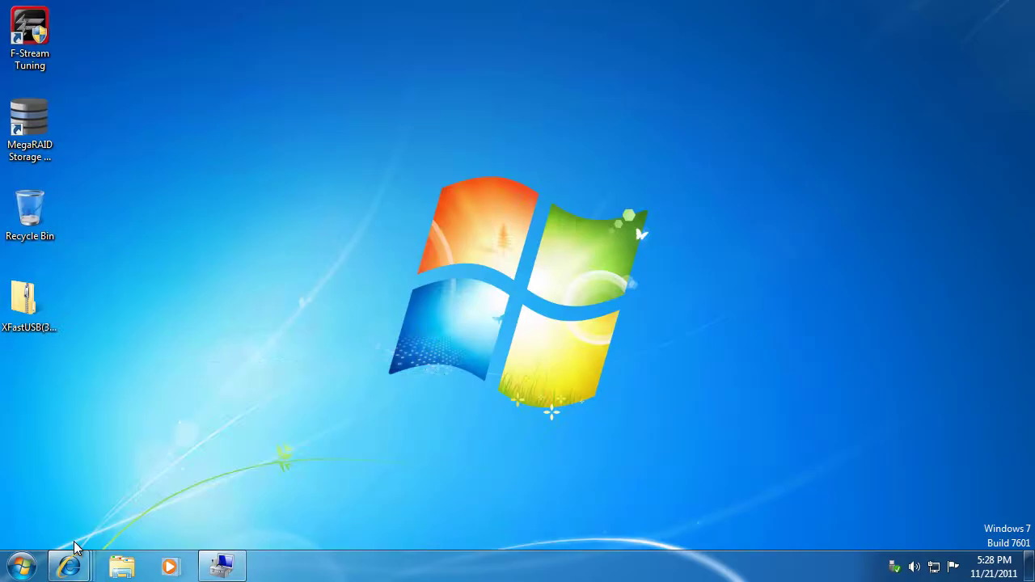
Switch to Internet Explorer, view the Newegg RU1144A page, and highlight the ASMedia USB 3.0 driver version on the ASRock download page
mouse_move(71, 564)
left_click(433, 498)
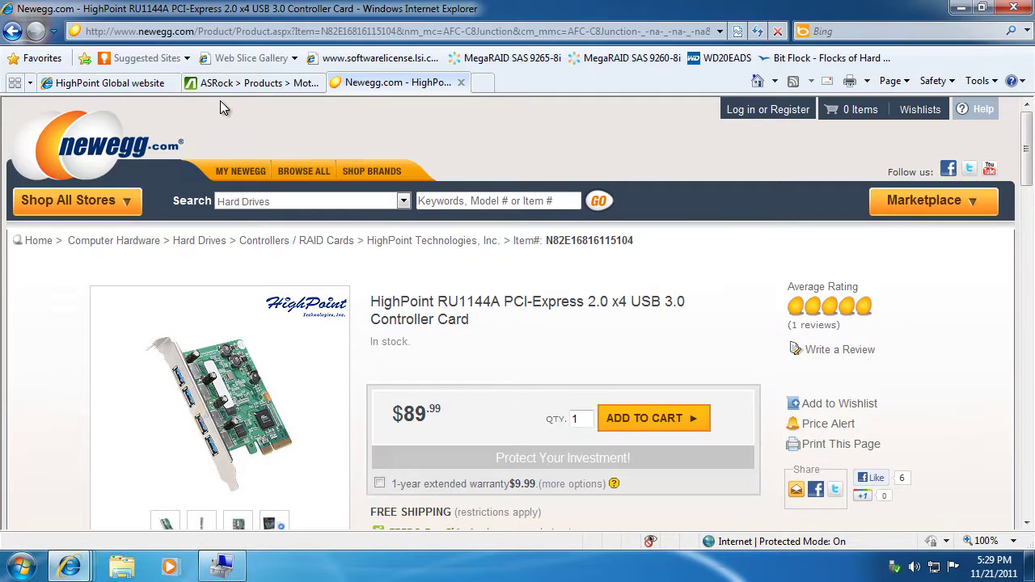
left_click(251, 83)
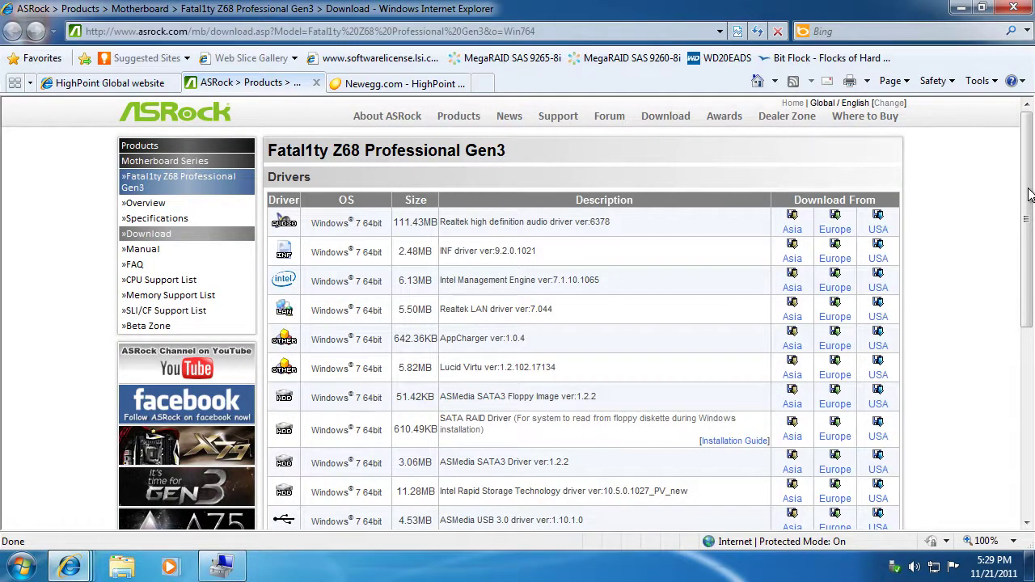
scroll(843, 312, "down", 3)
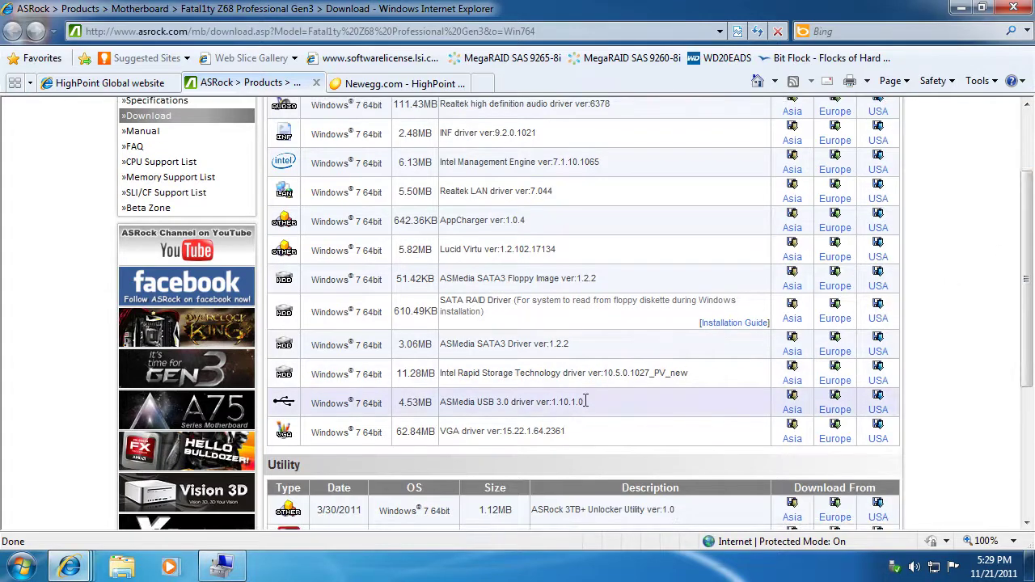
left_click_drag(586, 401, 549, 402)
Review the RocketU 1144A overview and driver downloads on the HighPoint site, and compare them with the ASRock driver listing
left_click(105, 84)
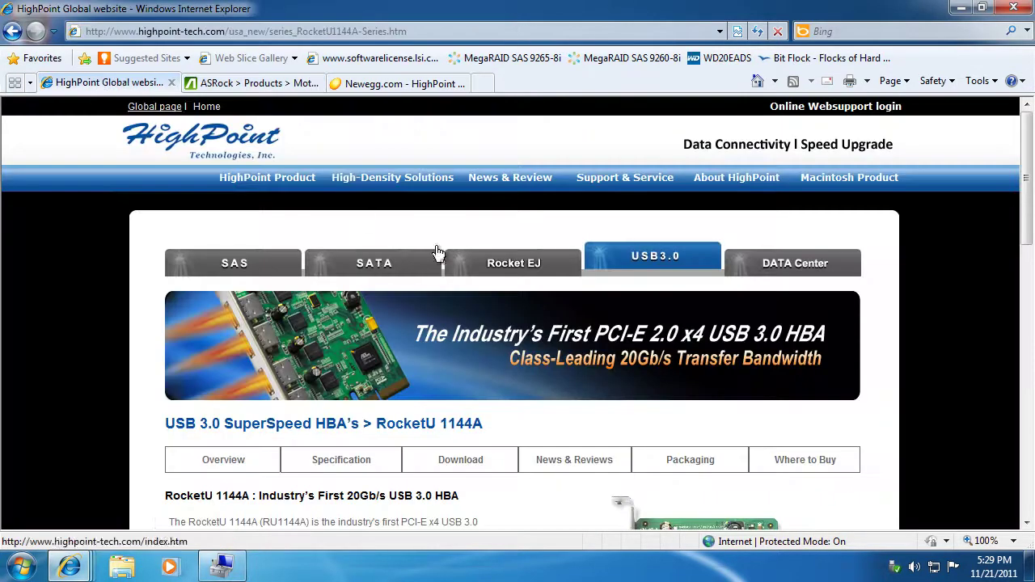
scroll(871, 403, "down", 5)
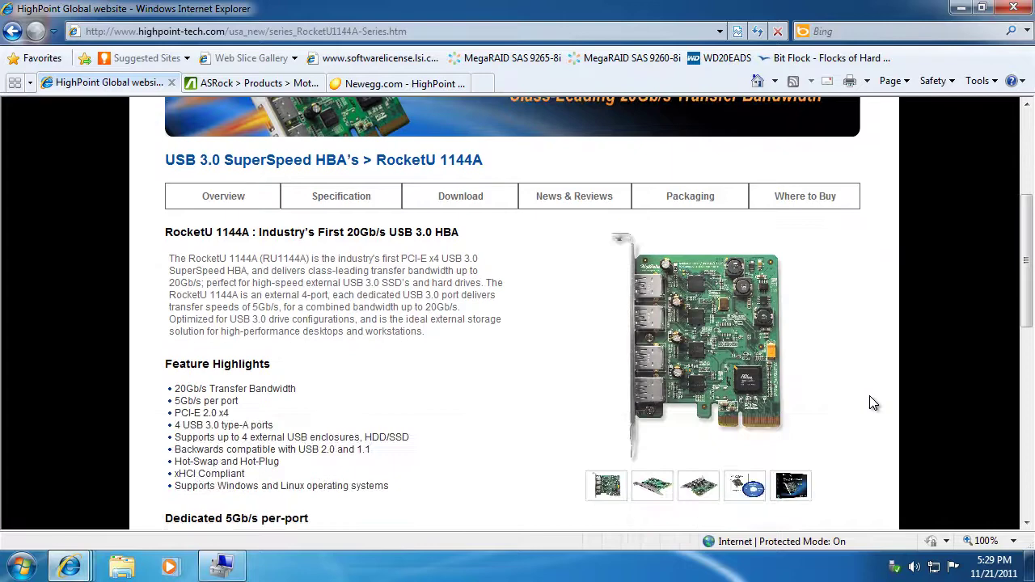
scroll(871, 402, "down", 4)
scroll(723, 289, "up", 6)
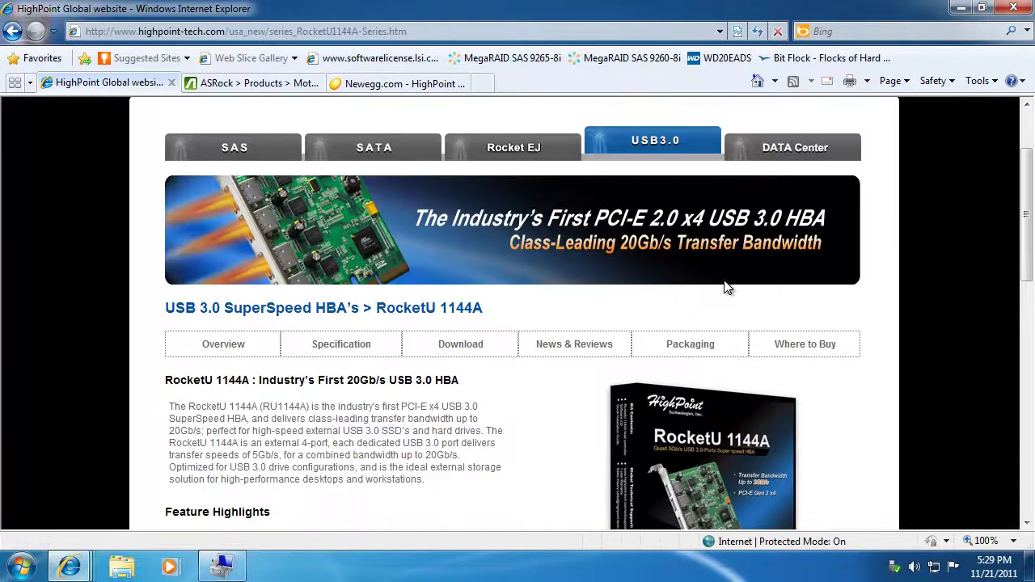
left_click(444, 346)
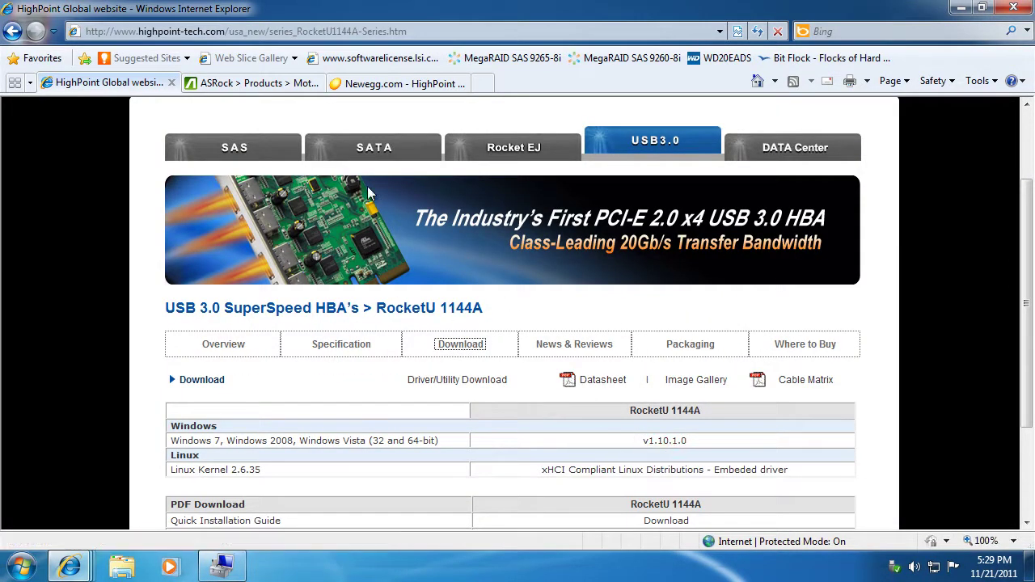
left_click(247, 82)
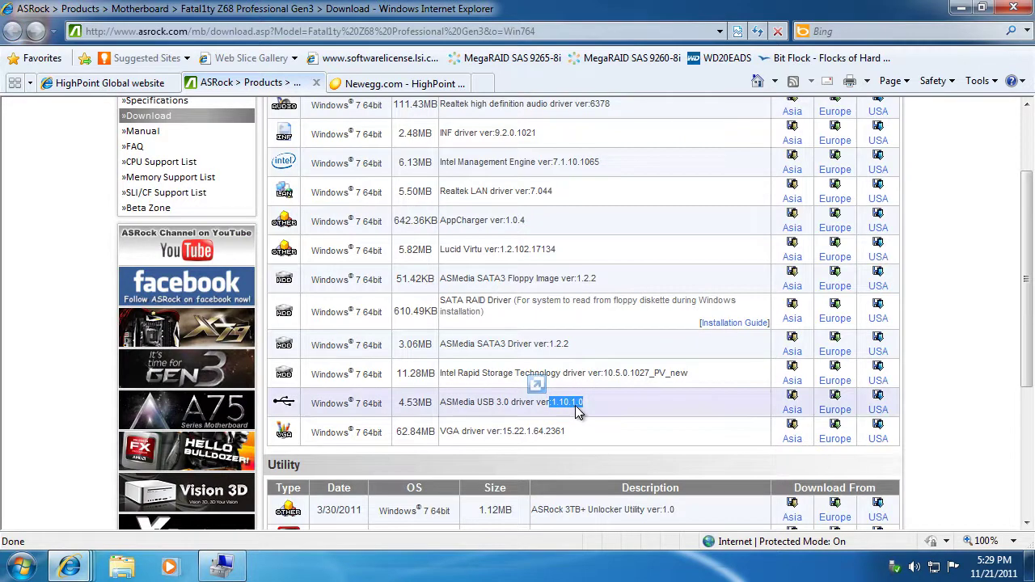
left_click(957, 10)
Return to Computer Management and check the driver version of the sixth ASMedia XHCI Controller in the list
left_click(222, 566)
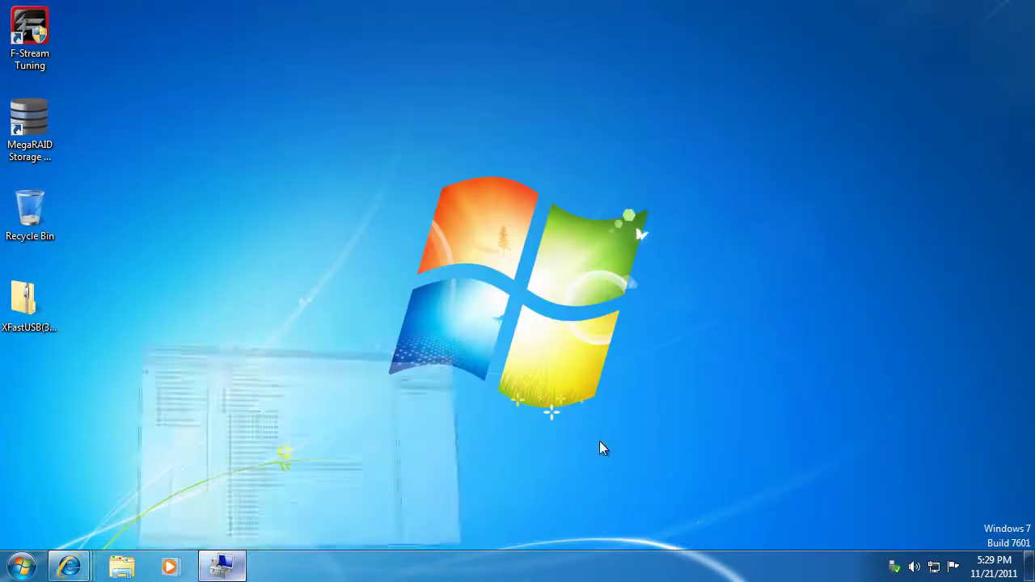
right_click(283, 265)
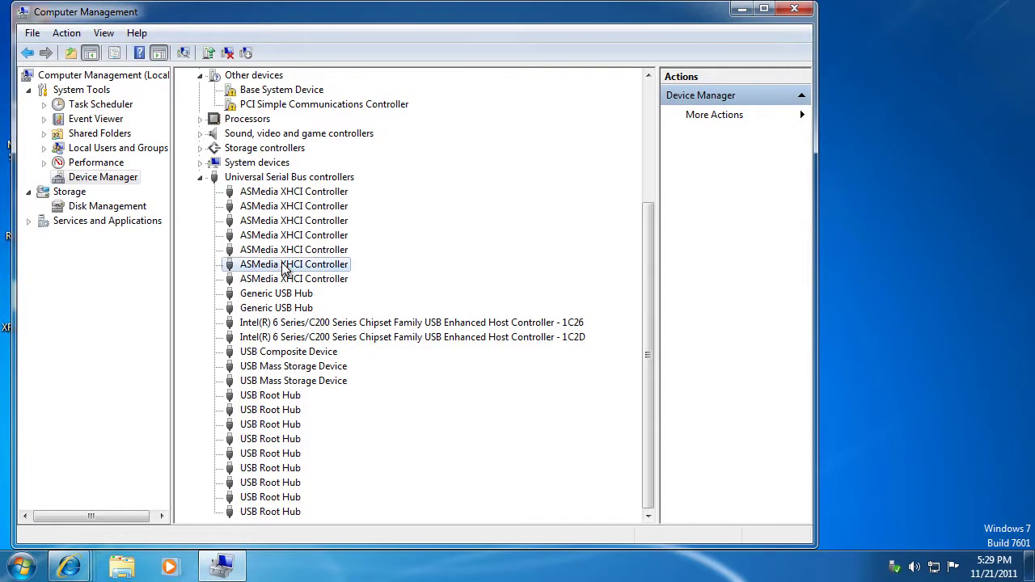
left_click(313, 357)
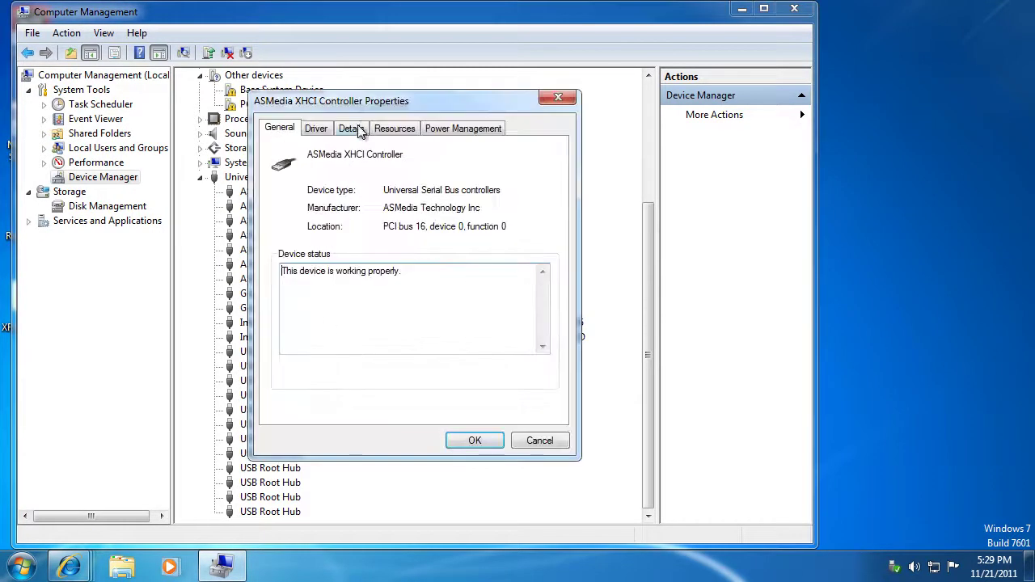
left_click(323, 131)
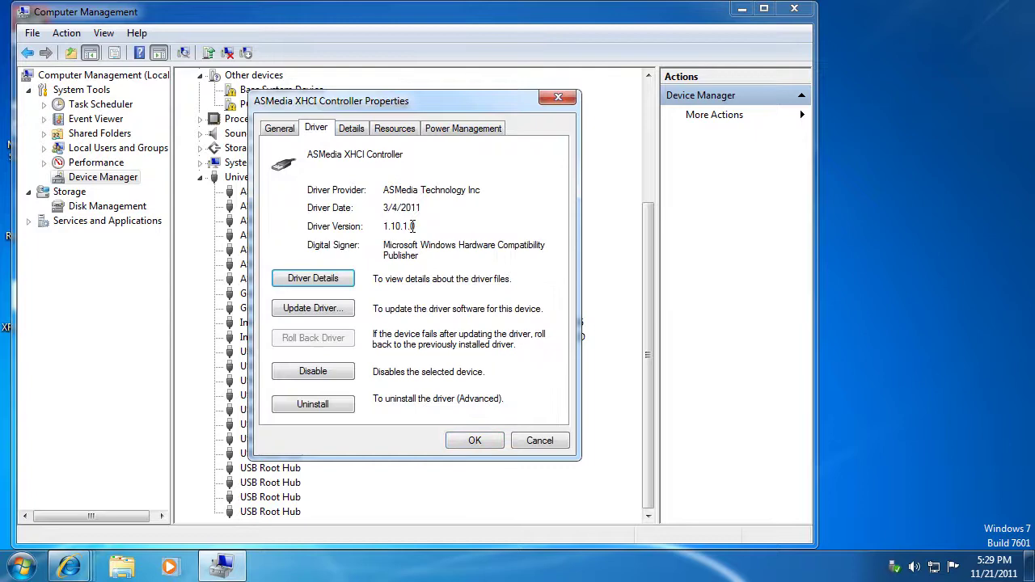
left_click_drag(419, 226, 379, 229)
View the controller's Hardware Ids property, then close its properties and minimize Computer Management
left_click(359, 132)
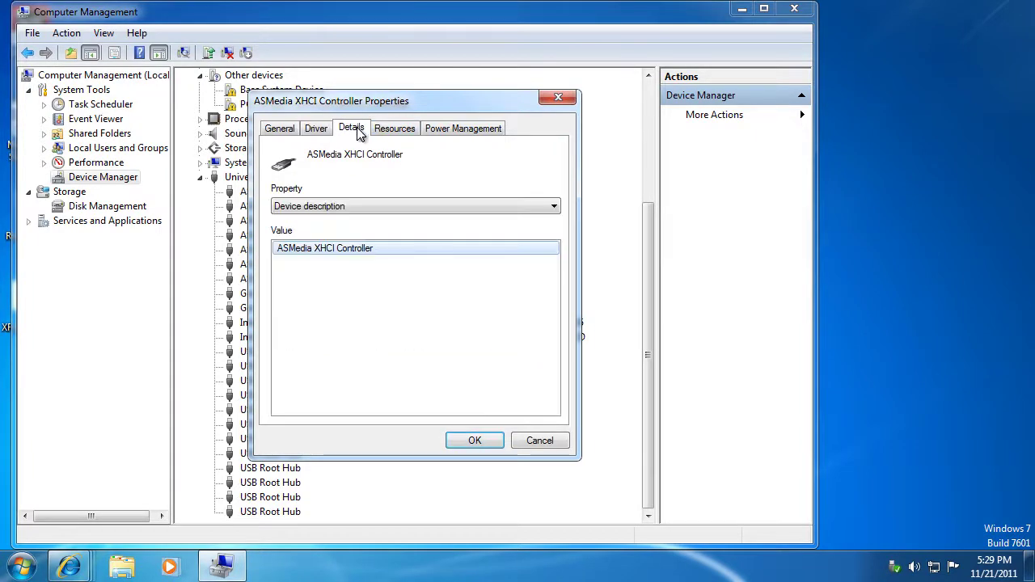
left_click(387, 208)
left_click(353, 234)
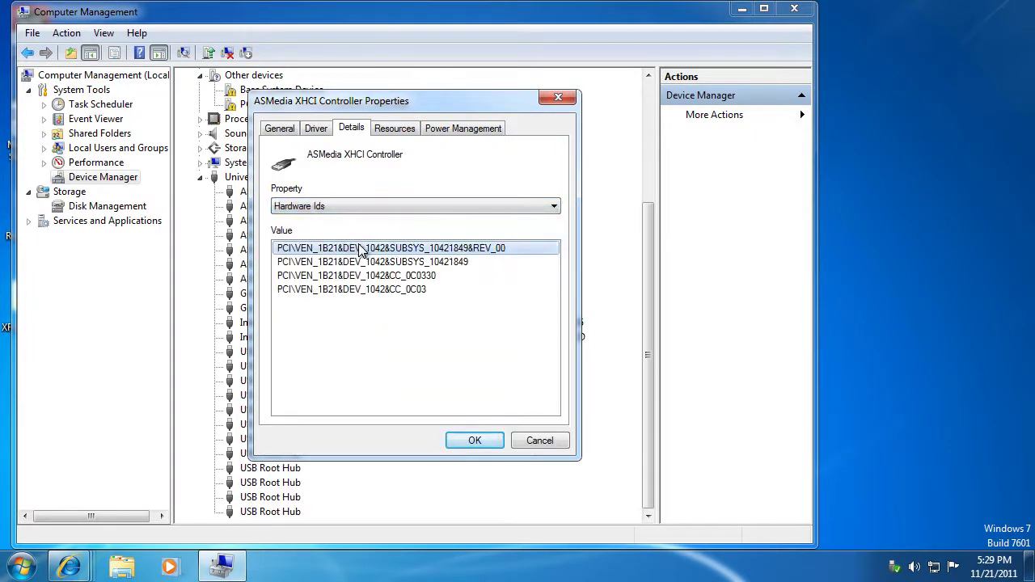
left_click(540, 443)
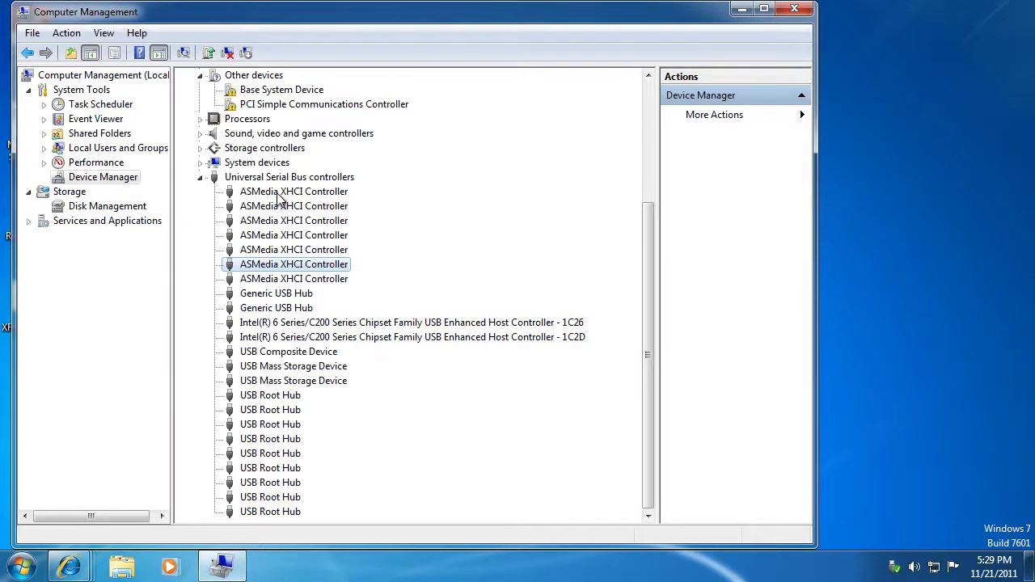
left_click(744, 10)
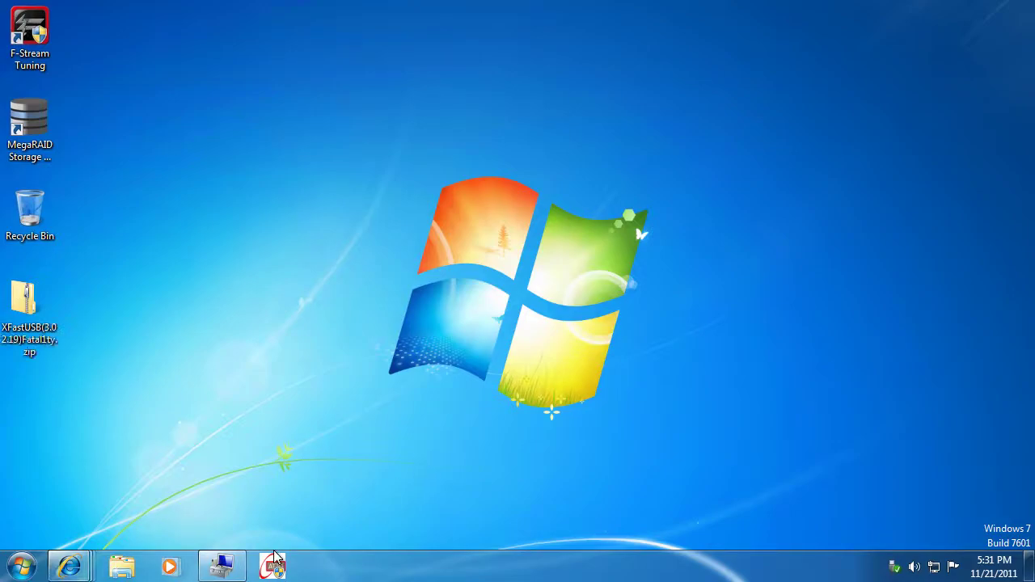
Launch ATTO Disk Benchmark, allow it to make changes to the computer, and view its version information
left_click(272, 566)
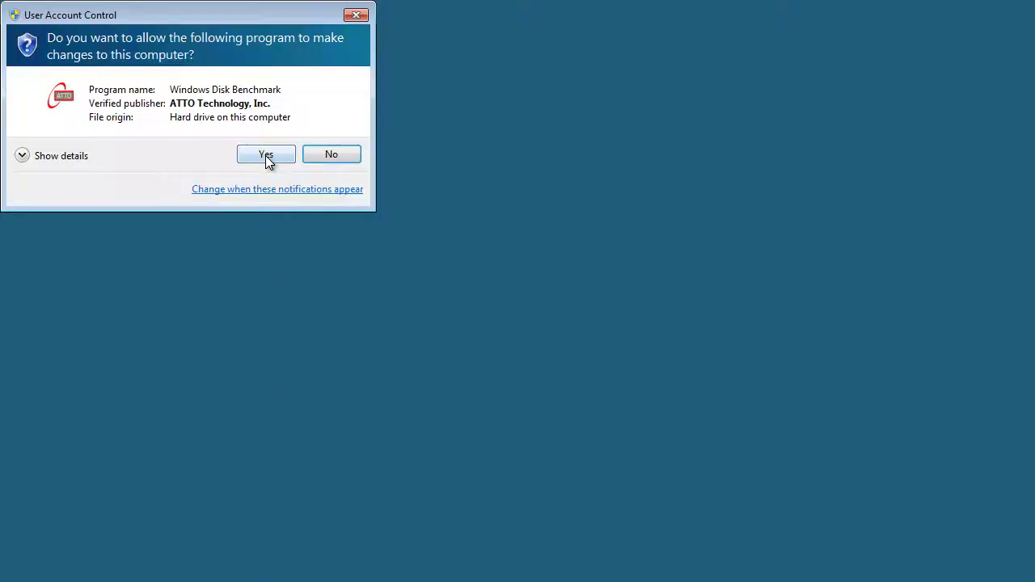
left_click(266, 155)
left_click(403, 59)
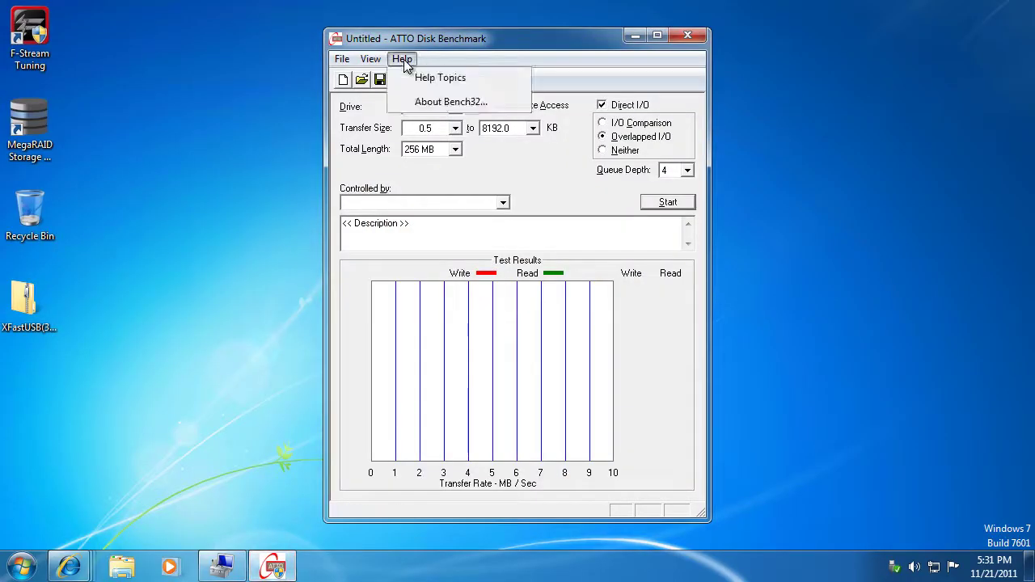
left_click(412, 102)
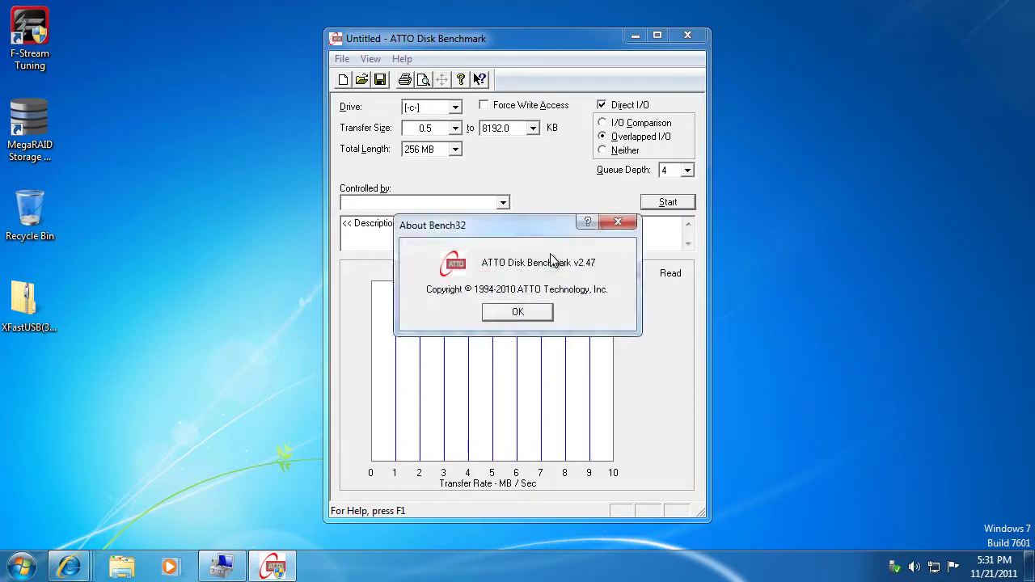
left_click(518, 314)
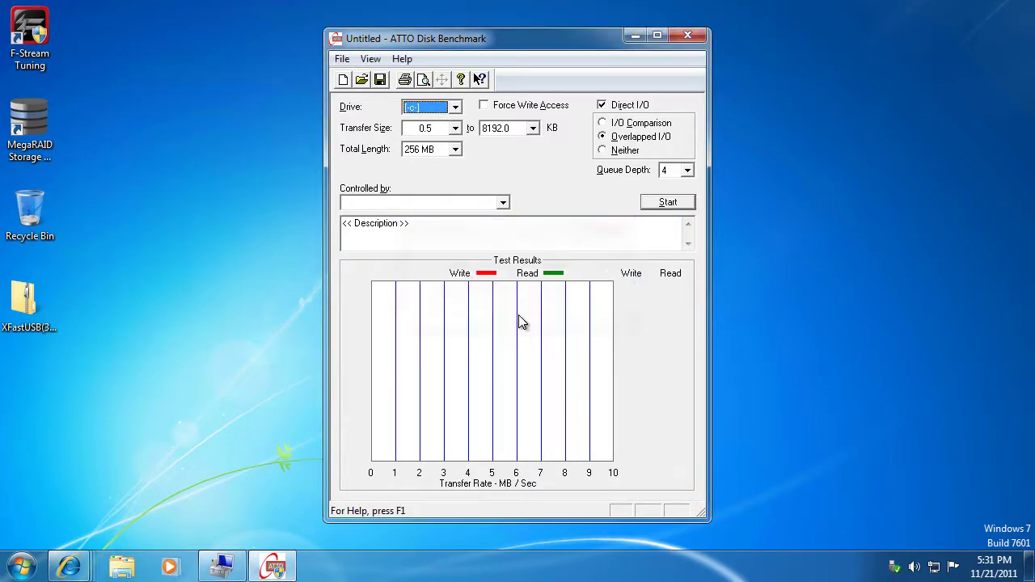
Open the Computer window, check the capacity of the 3.7TB RAID0 Striped (D:) drive, and close the window
left_click(35, 571)
left_click(265, 345)
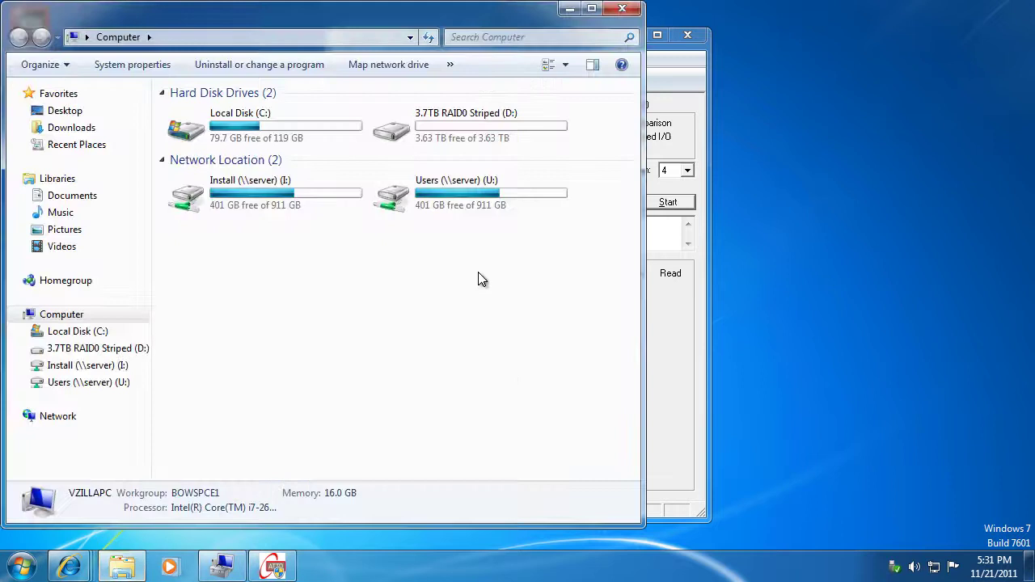
mouse_move(491, 122)
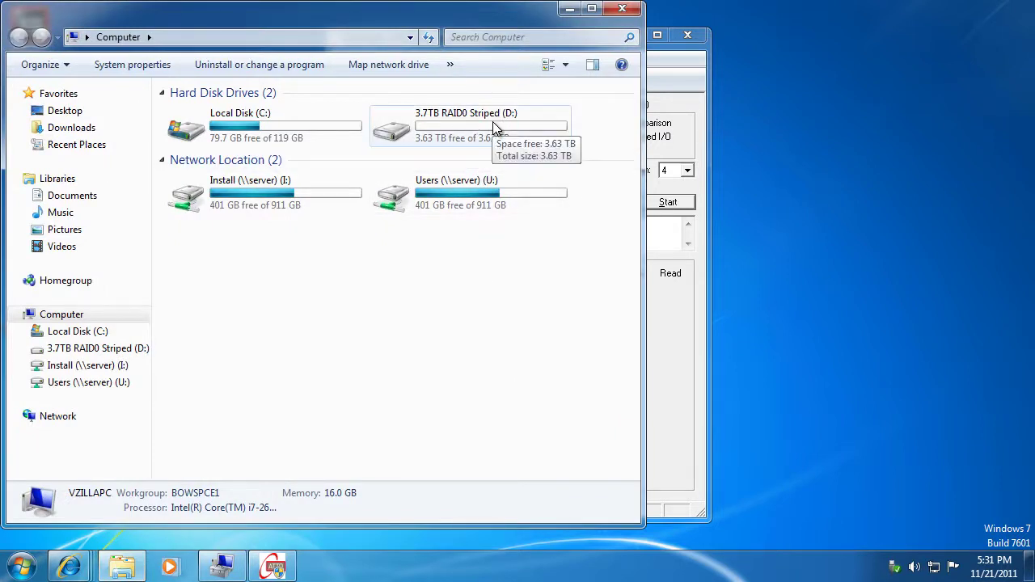
left_click(622, 10)
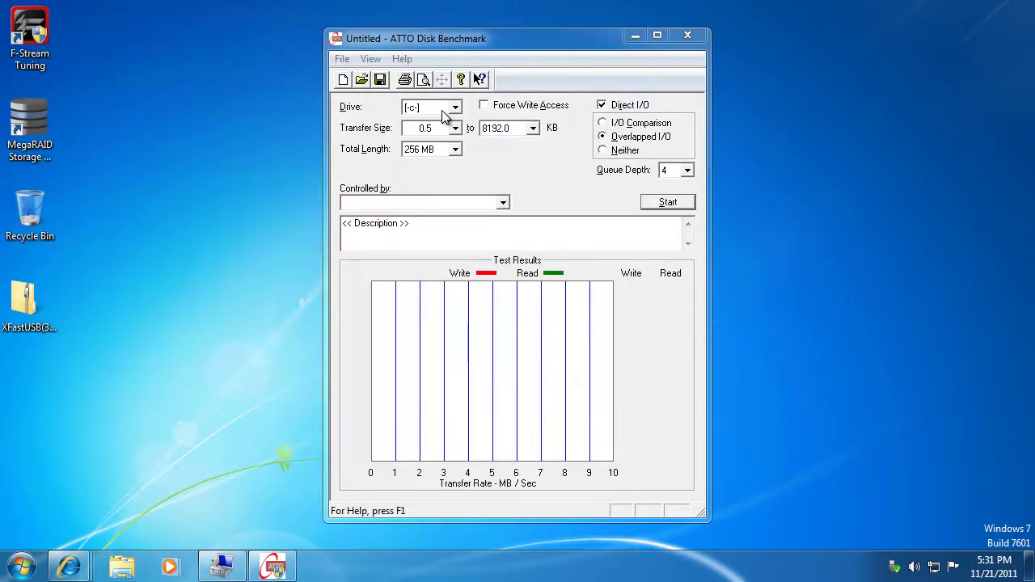
Set the benchmark's target drive to [-d-]
left_click(456, 108)
left_click(442, 121)
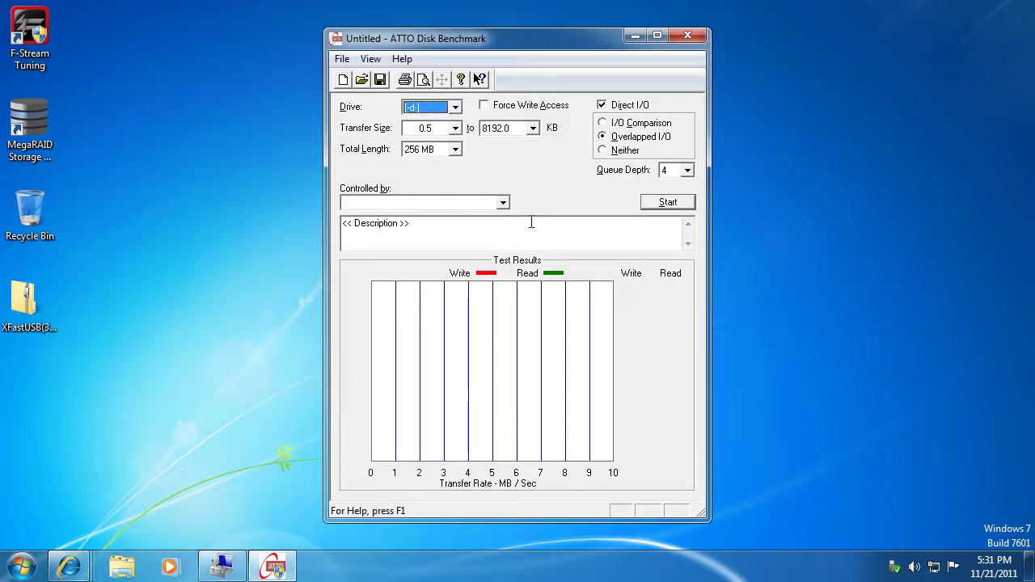
Review the installed programs and their versions in Control Panel's Programs and Features, and close the window
left_click(22, 566)
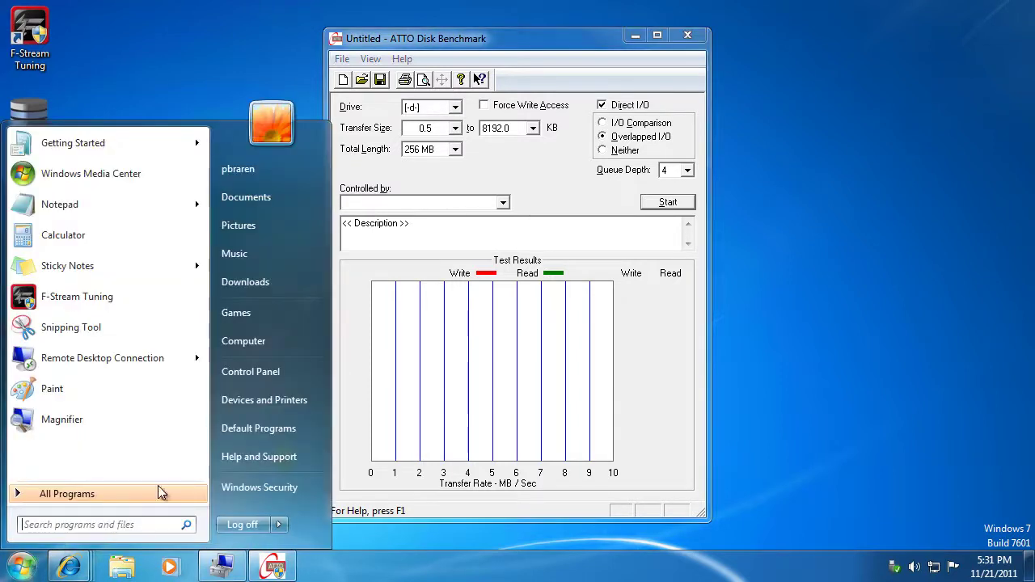
left_click(245, 373)
left_click(409, 328)
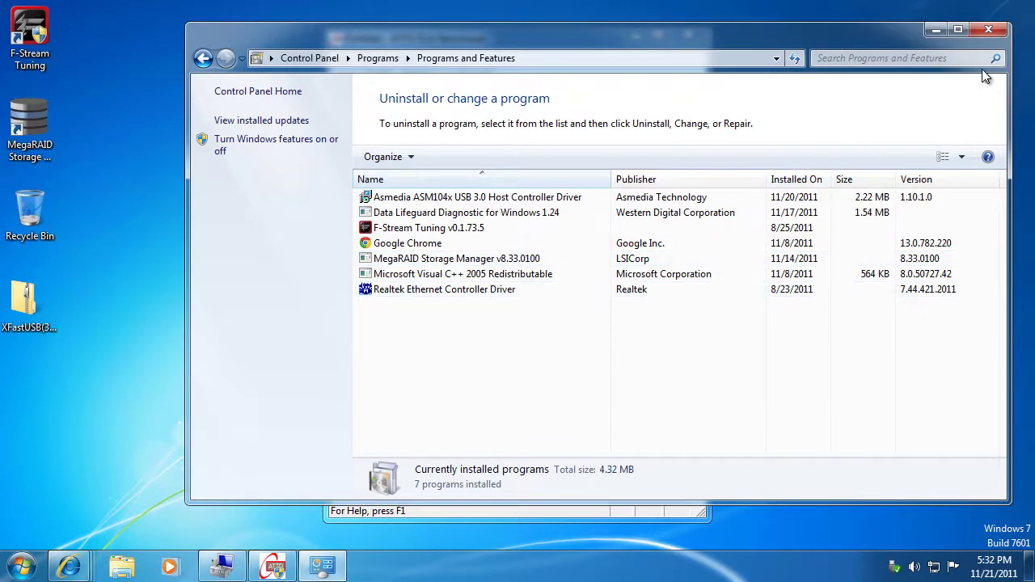
left_click(988, 29)
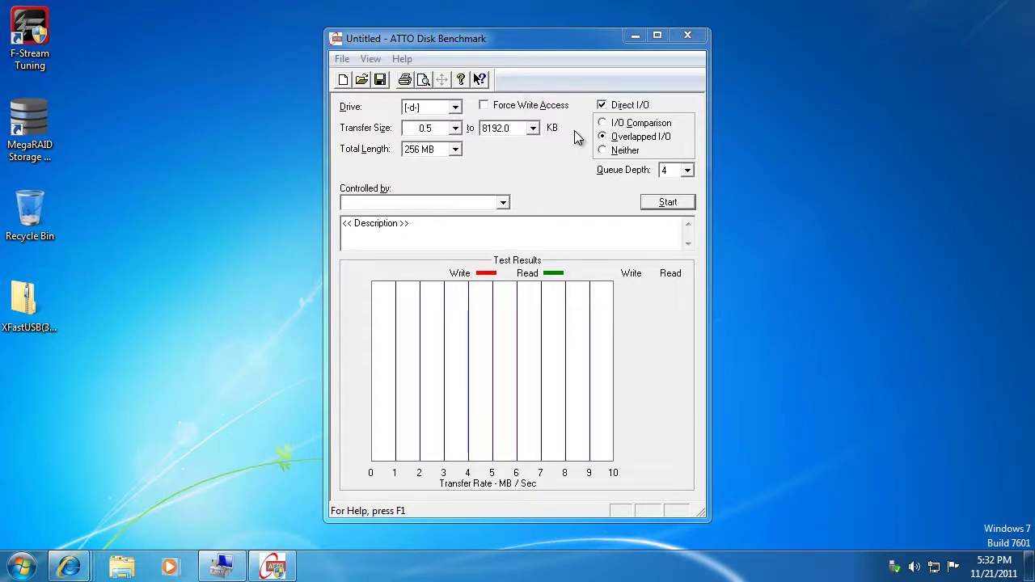
Move the benchmark window to the desktop's upper left, launch a second ATTO Disk Benchmark instance with permission, and place it alongside
left_click_drag(551, 46, 289, 25)
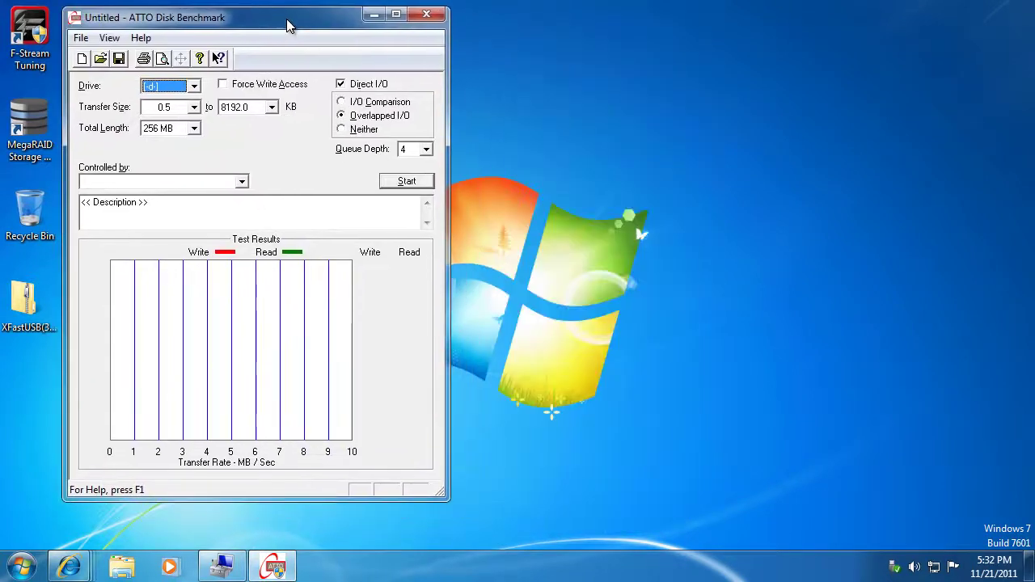
right_click(271, 567)
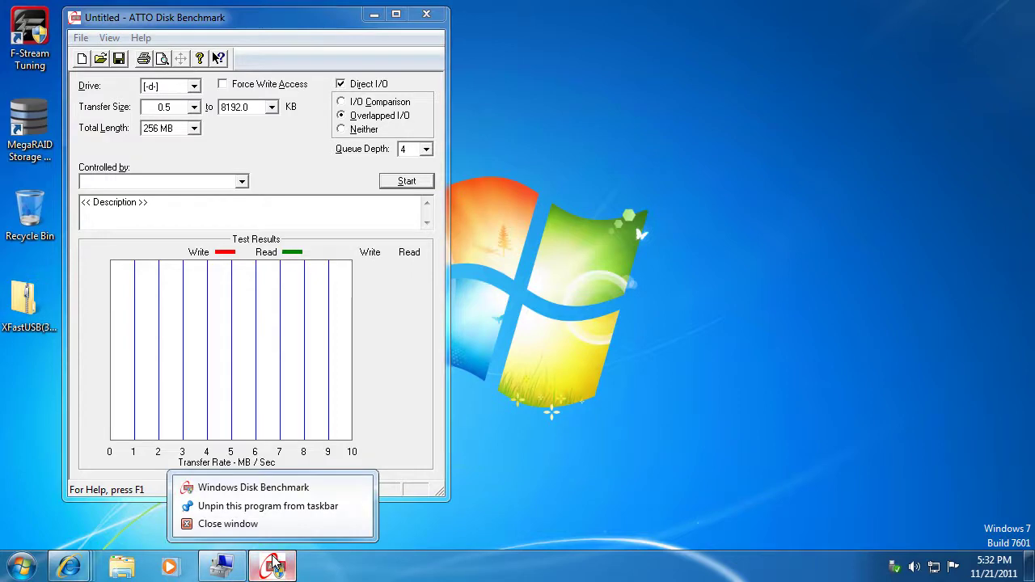
left_click(243, 489)
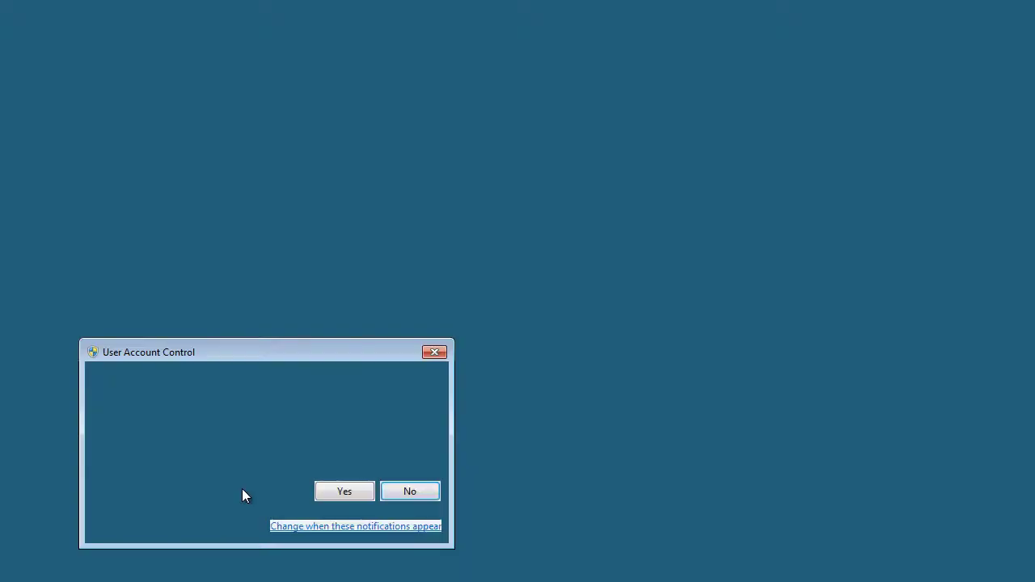
left_click(341, 490)
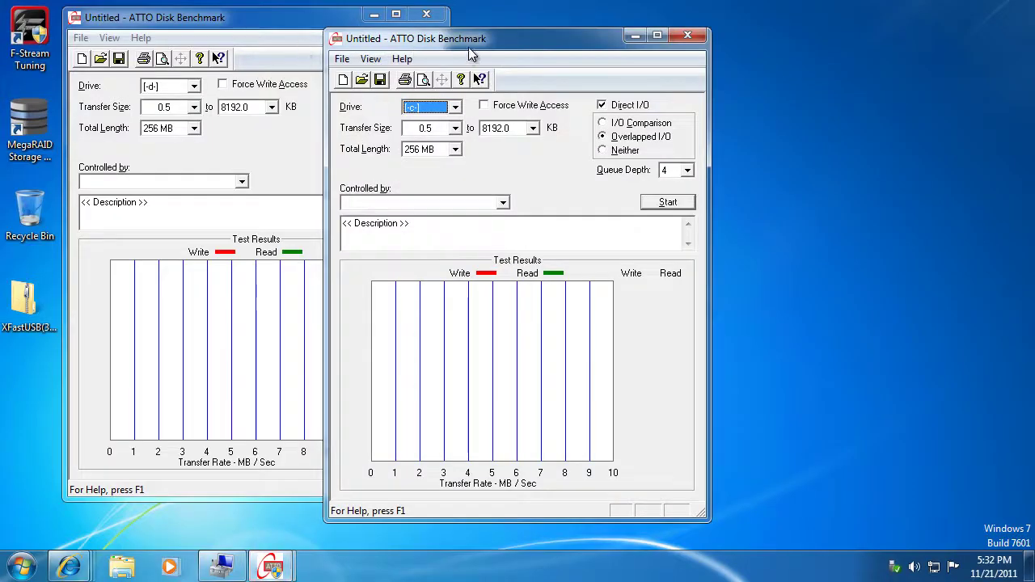
left_click_drag(472, 39, 430, 20)
Launch another ATTO Disk Benchmark instance and allow it to make changes to the computer
right_click(271, 566)
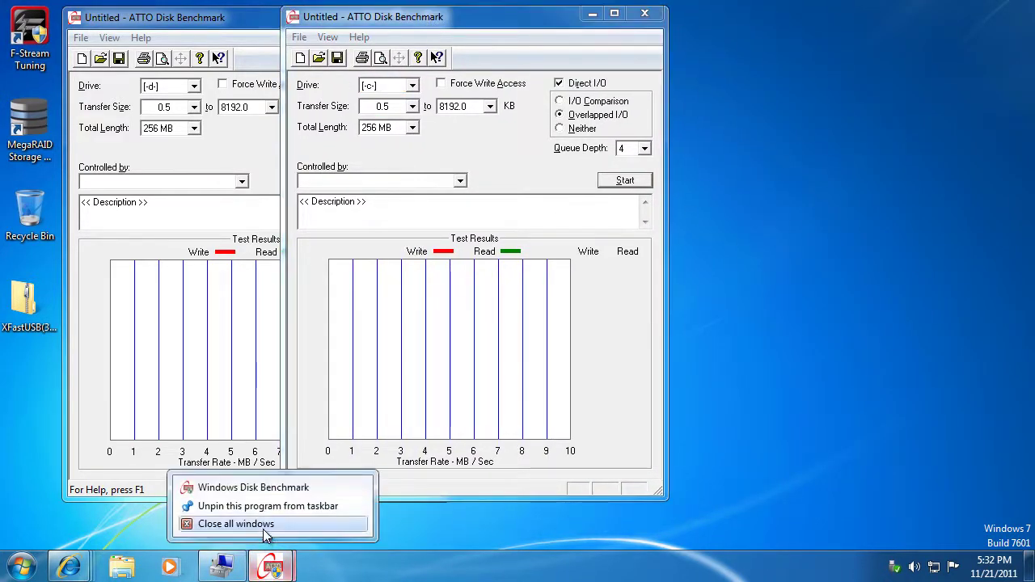
left_click(247, 488)
left_click(330, 485)
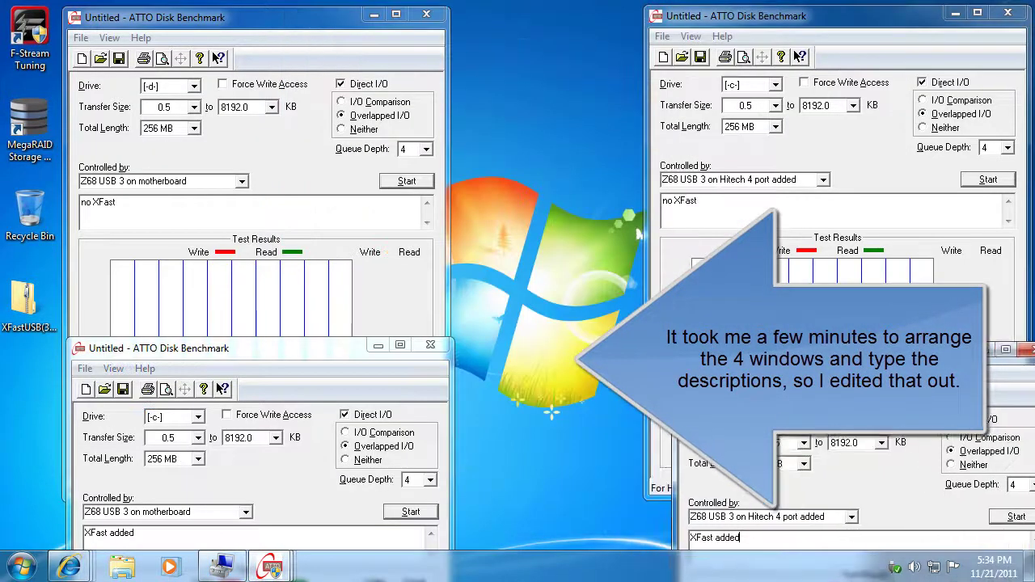
Align the Hitech "XFast added" window beneath its "no XFast" counterpart, and review the controller and description labels in all four benchmark windows
left_click_drag(809, 348, 782, 346)
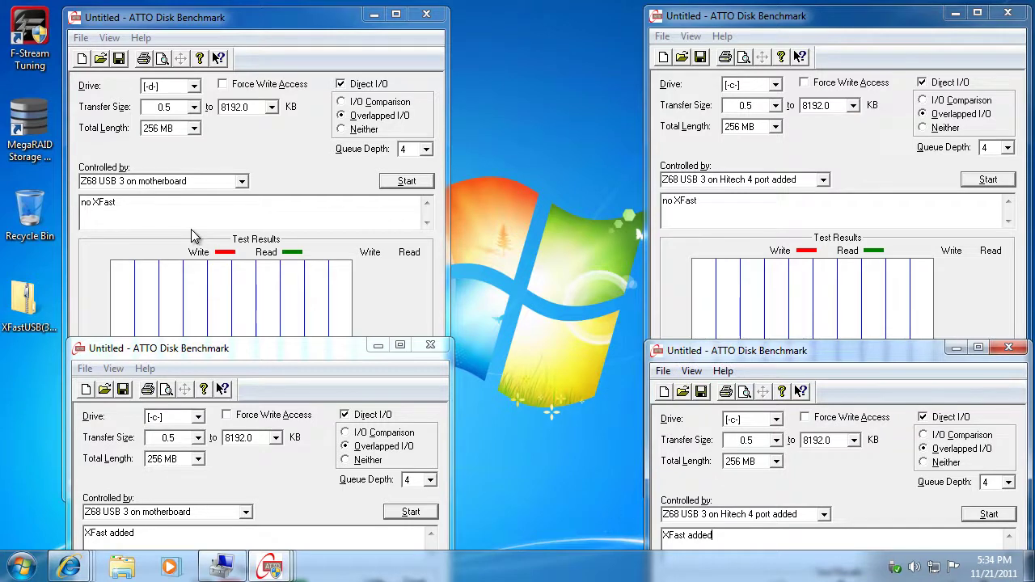
left_click(203, 182)
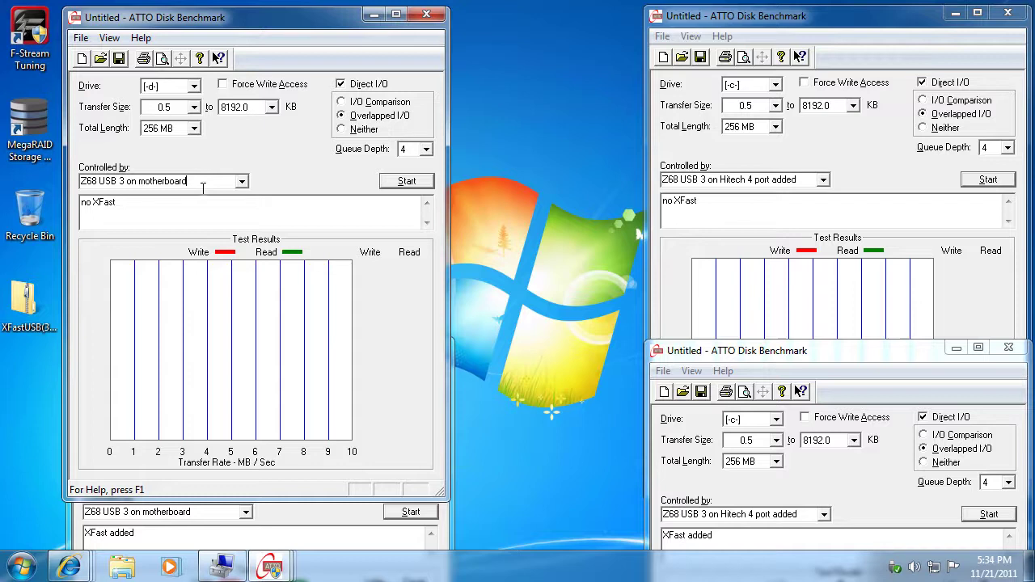
left_click(799, 180)
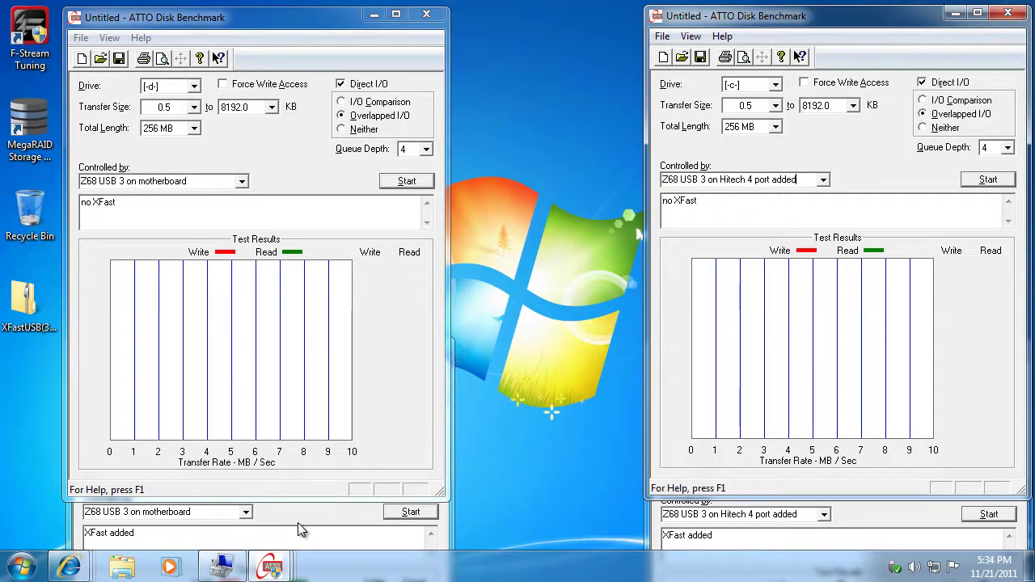
left_click(132, 530)
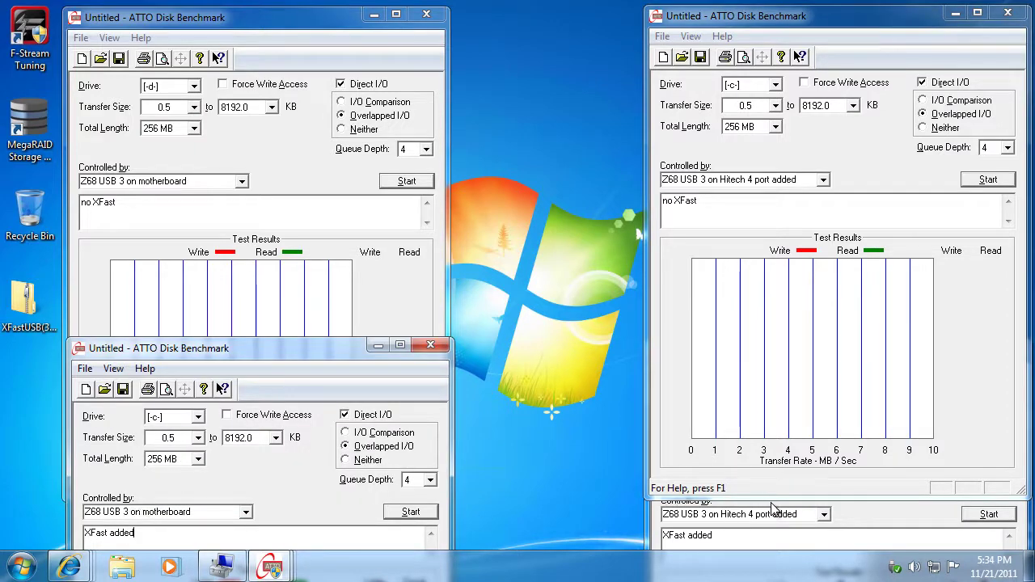
left_click(887, 515)
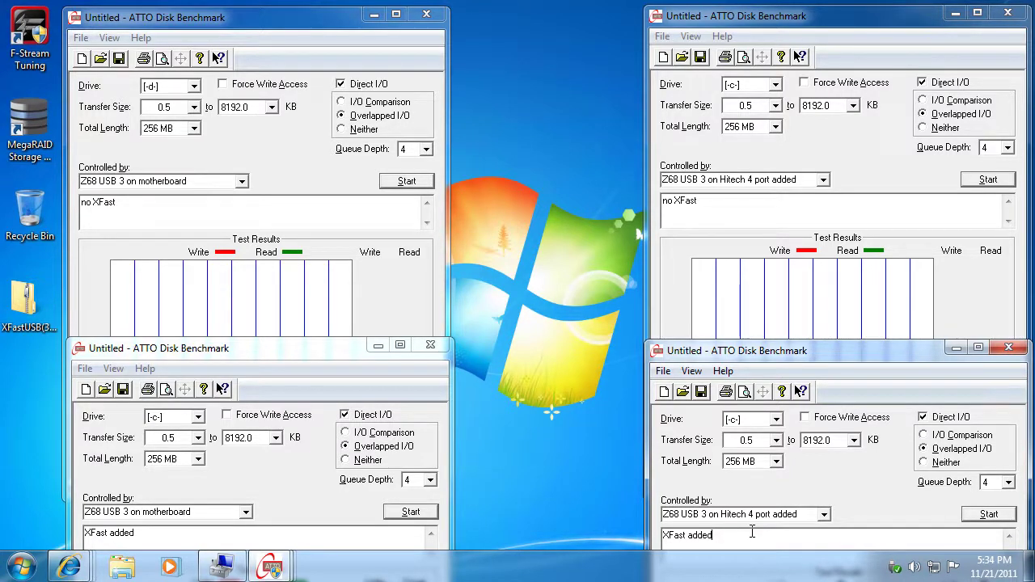
Set the drive to [-d-] in both Hitech 4 port windows and in the motherboard "XFast added" window
left_click(285, 26)
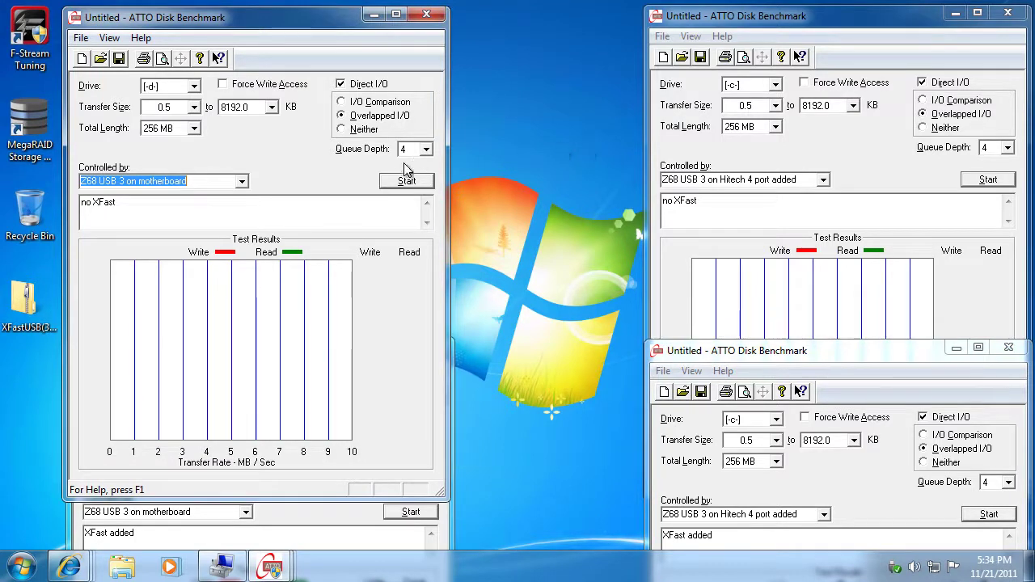
left_click(732, 85)
left_click(738, 110)
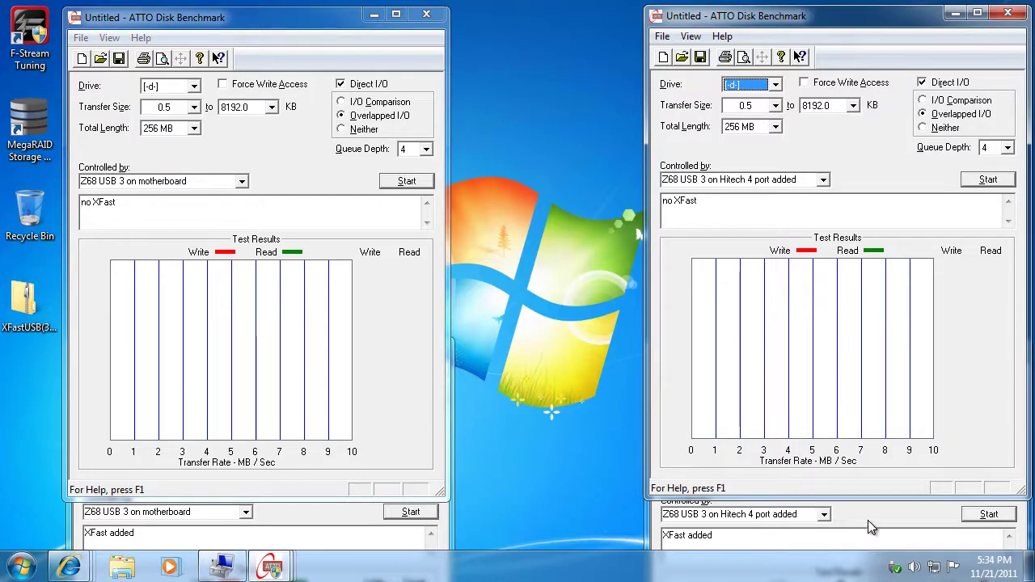
left_click(870, 522)
left_click(764, 420)
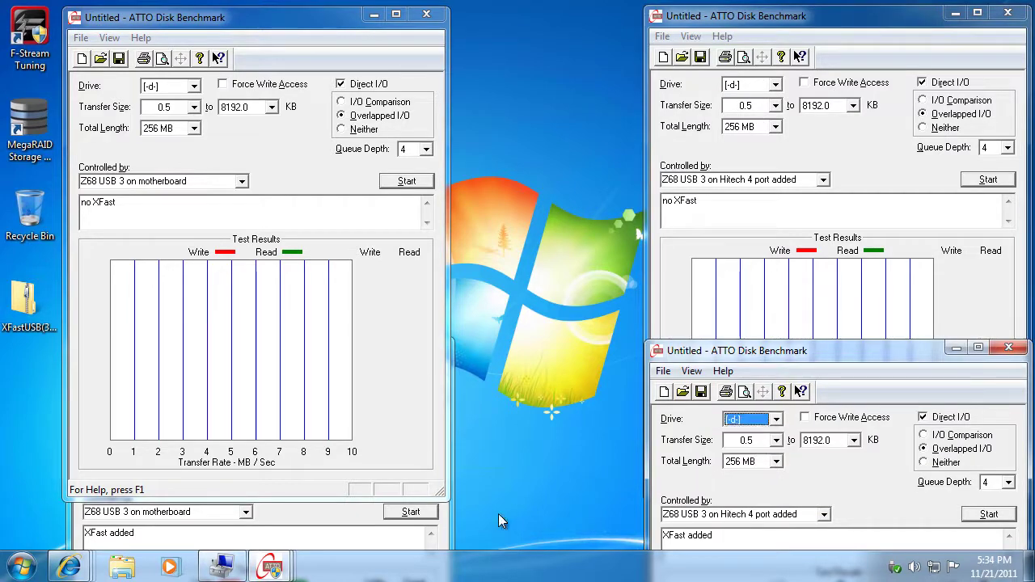
left_click(418, 534)
left_click(198, 418)
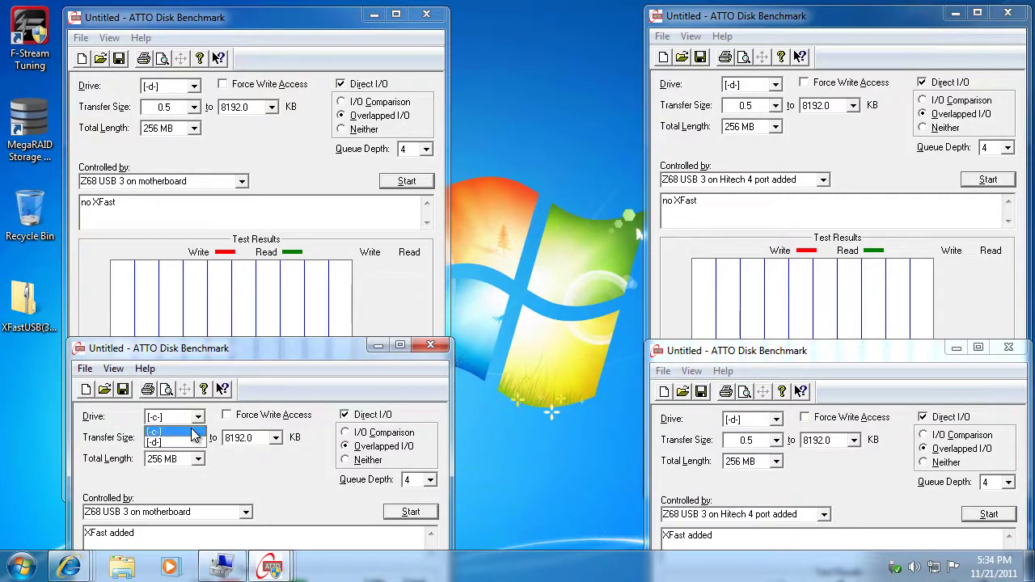
left_click(181, 433)
Run the benchmark labelled "Z68 USB 3 on motherboard" with no XFast, and check the connected drives in the Computer window
left_click(264, 12)
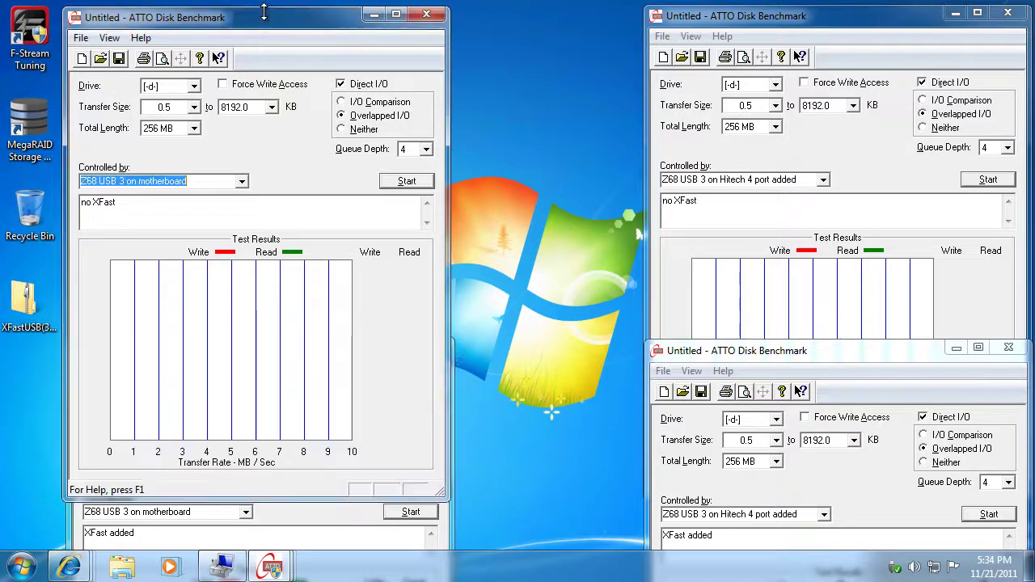
left_click(407, 180)
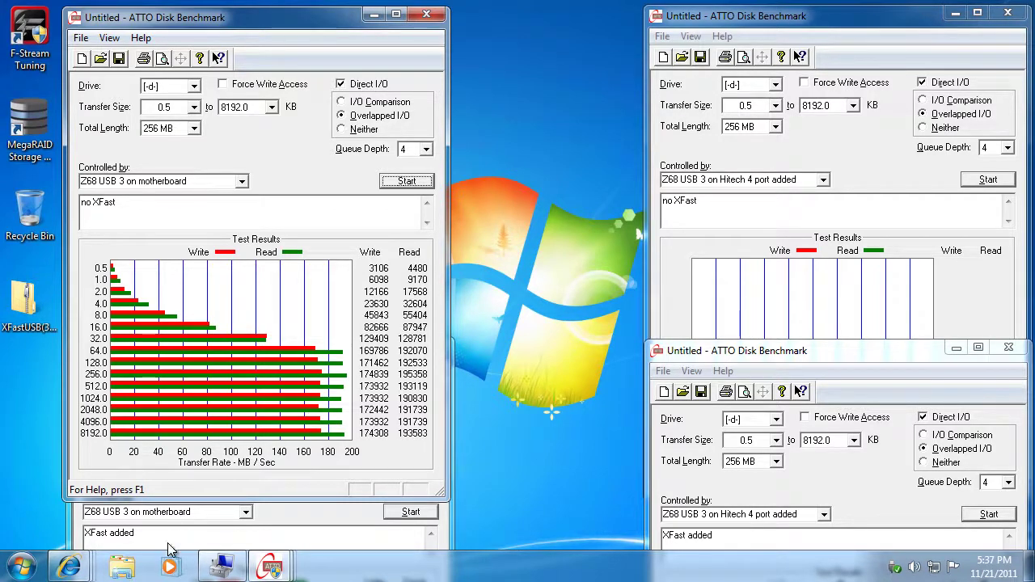
left_click(135, 572)
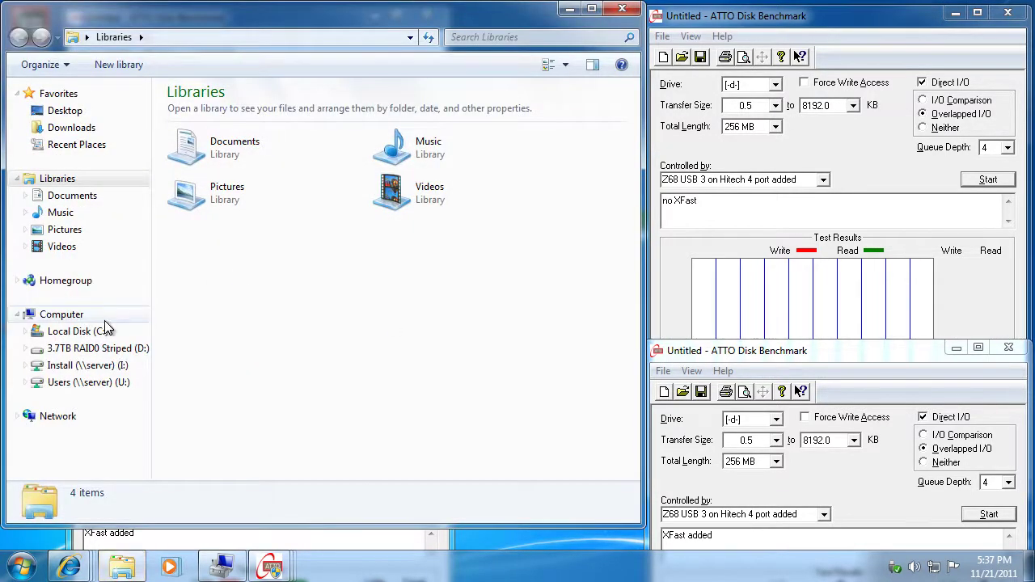
left_click(69, 315)
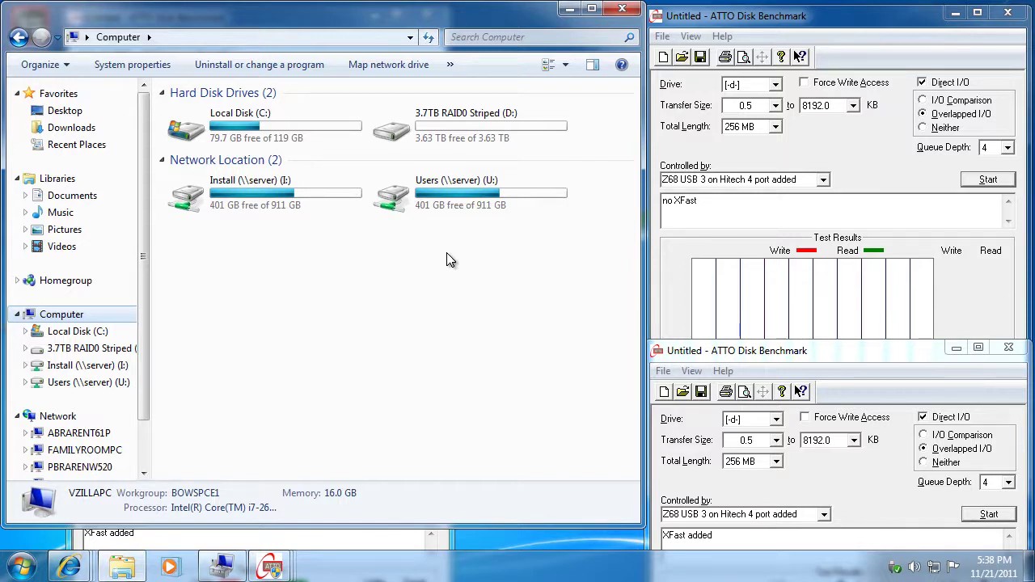
Run the Hitech 4 port benchmark with no XFast, minimize the Computer window, and place the results beside the motherboard results
left_click(988, 181)
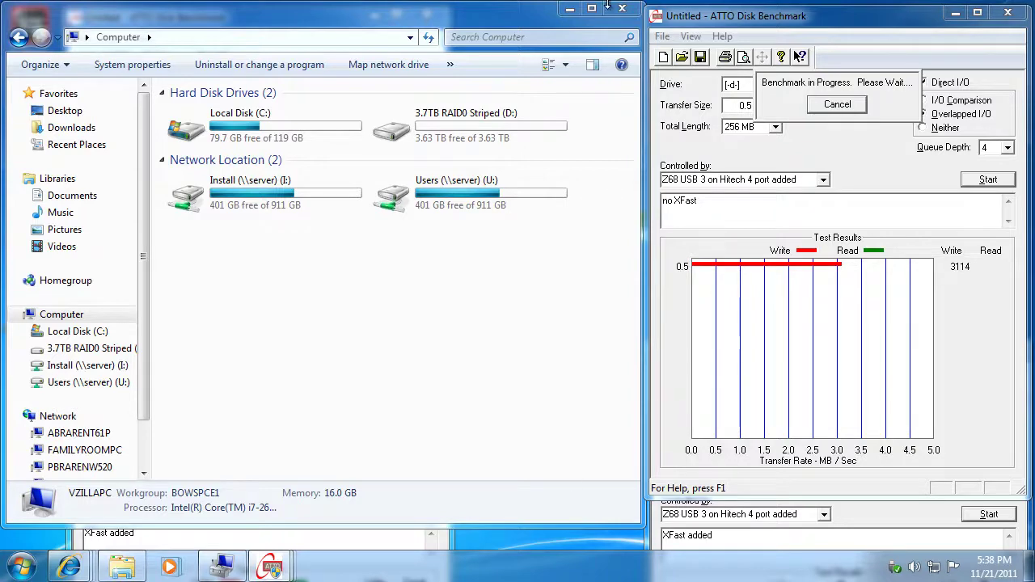
left_click(570, 10)
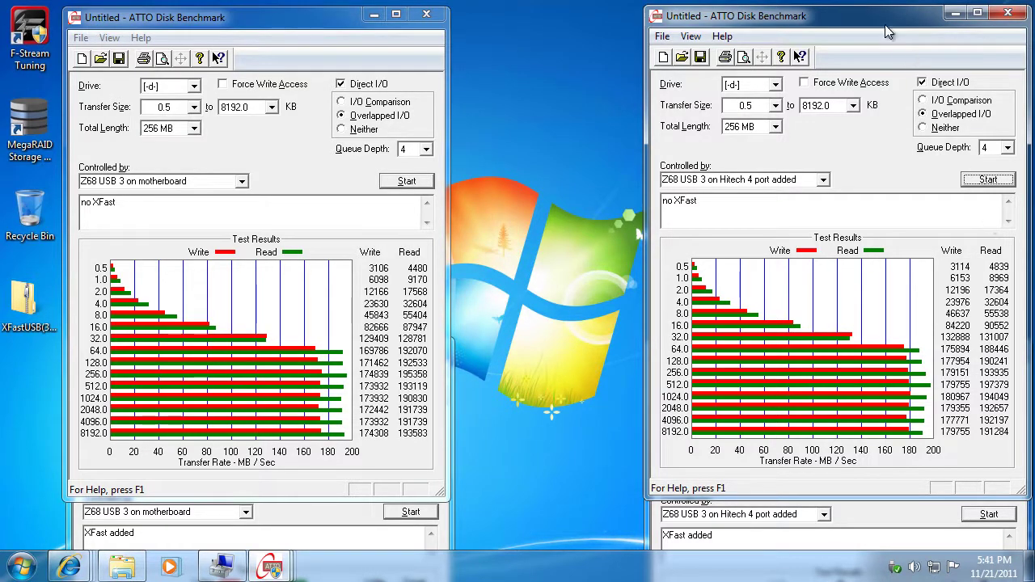
left_click_drag(884, 28, 692, 28)
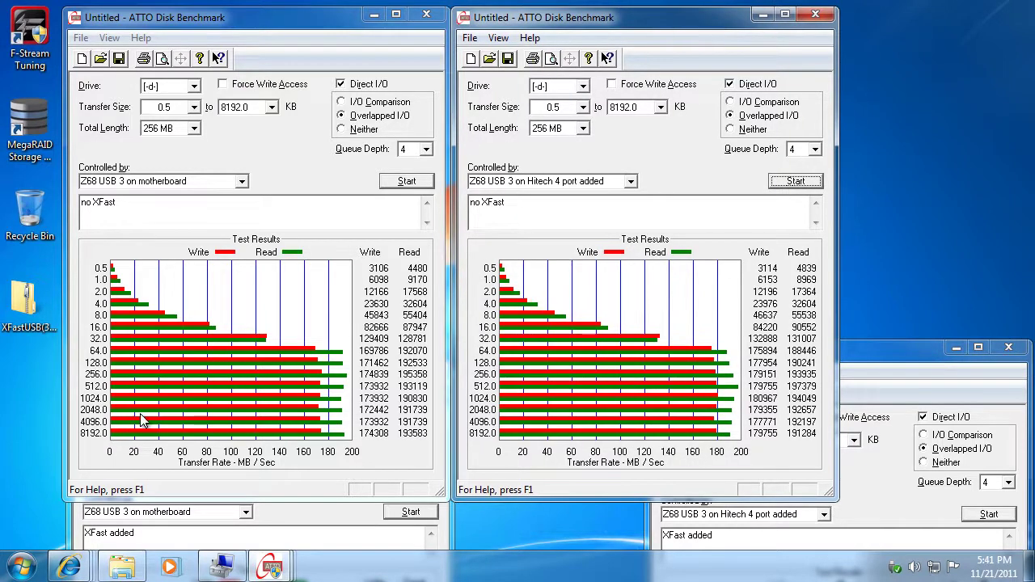
Run Setup.exe from the XFastUSB(3.02.19)Fatal1ty.zip archive, allow it to make changes, and accept the licensing agreement
double_click(12, 302)
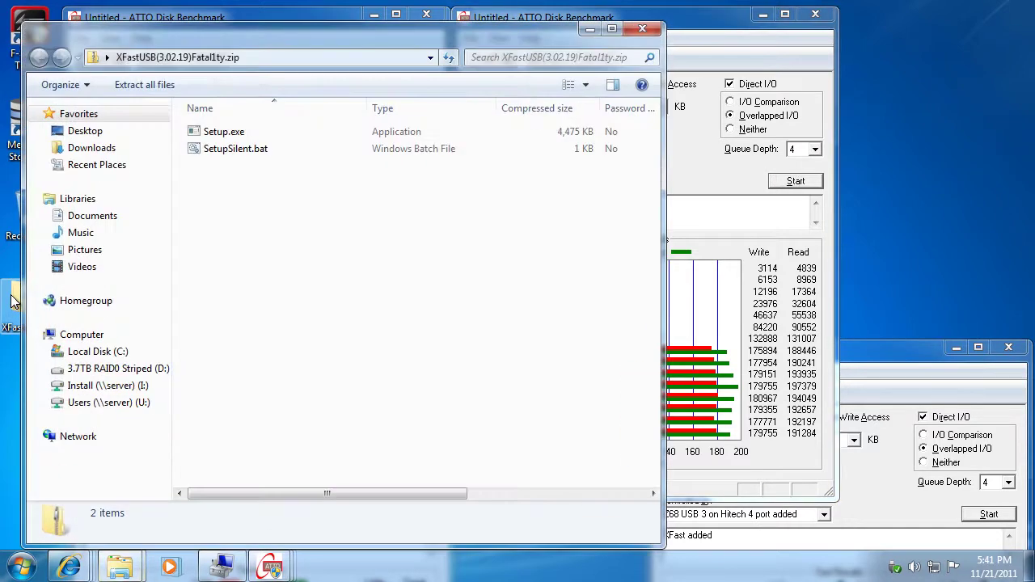
left_click(208, 133)
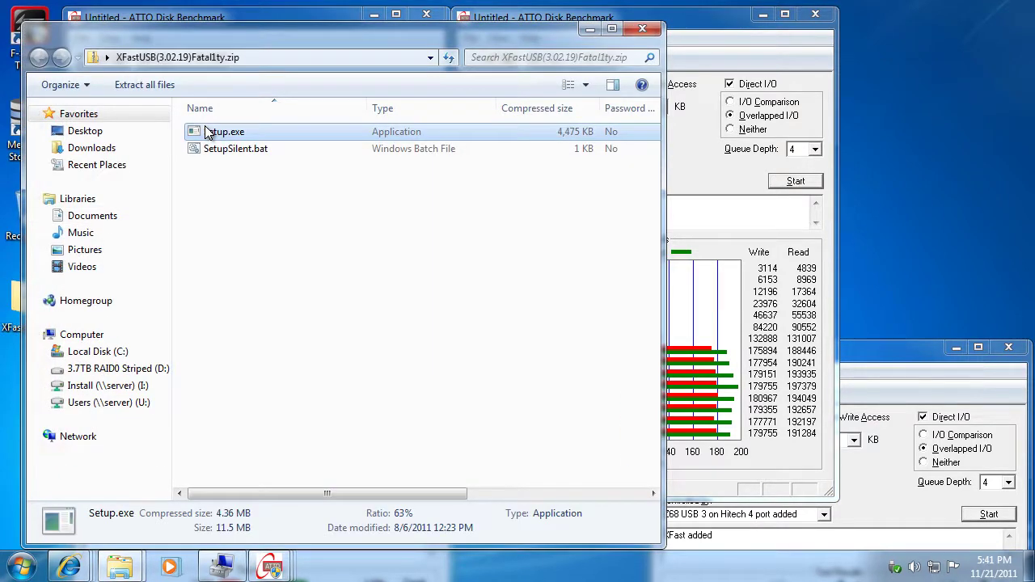
double_click(208, 133)
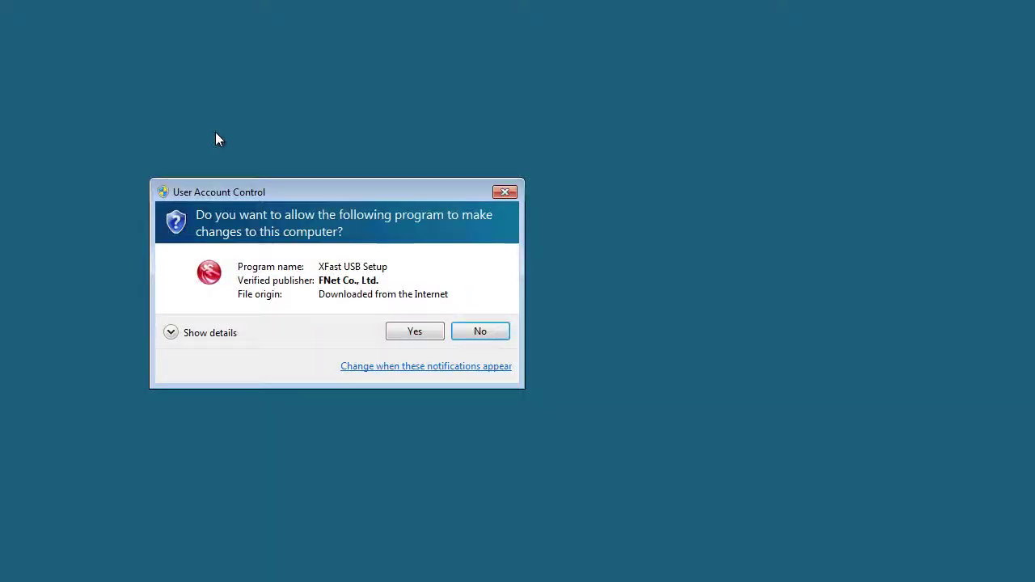
left_click(415, 332)
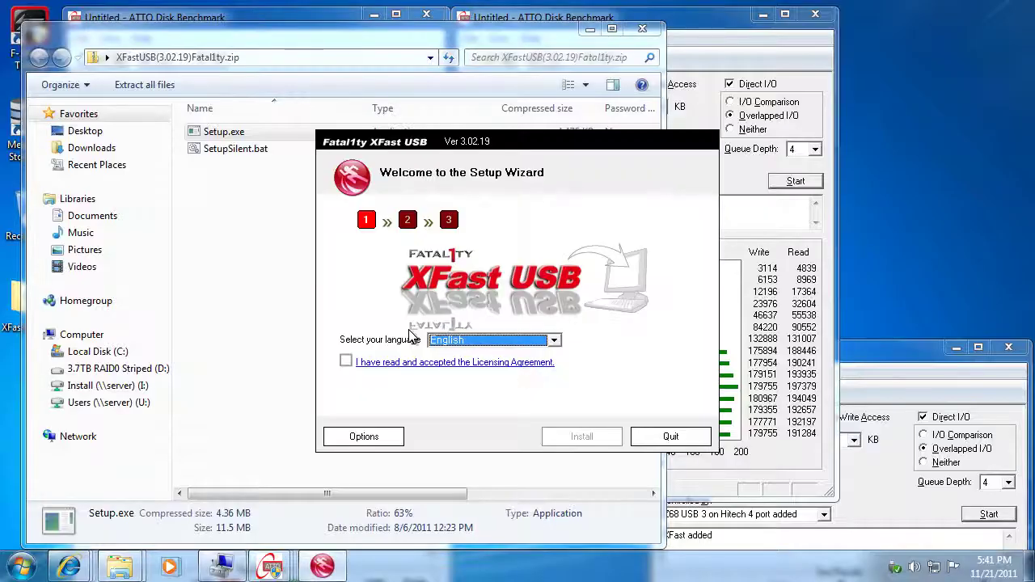
left_click(346, 362)
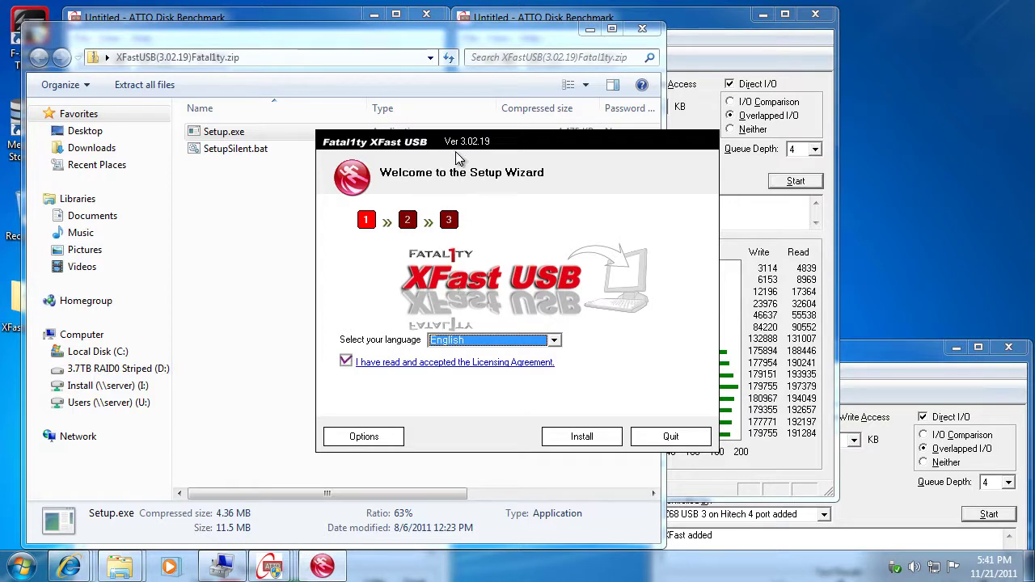
Check the ASMedia USB 3.0 driver and Fatal1ty XFast USB Utility versions on ASRock's download page in Internet Explorer
left_click(71, 567)
left_click(280, 494)
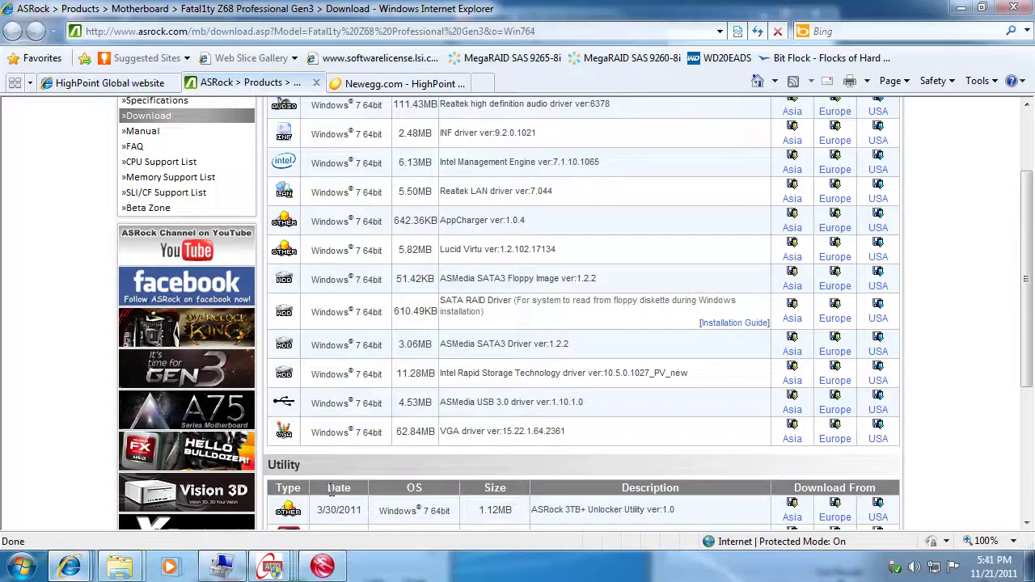
left_click_drag(550, 403, 536, 384)
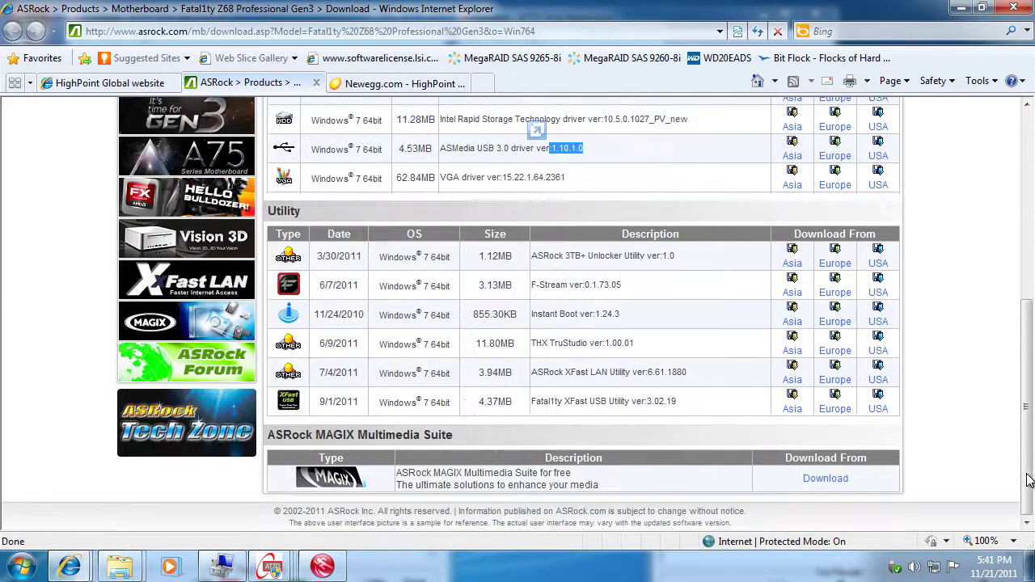
scroll(1031, 481, "down", 3)
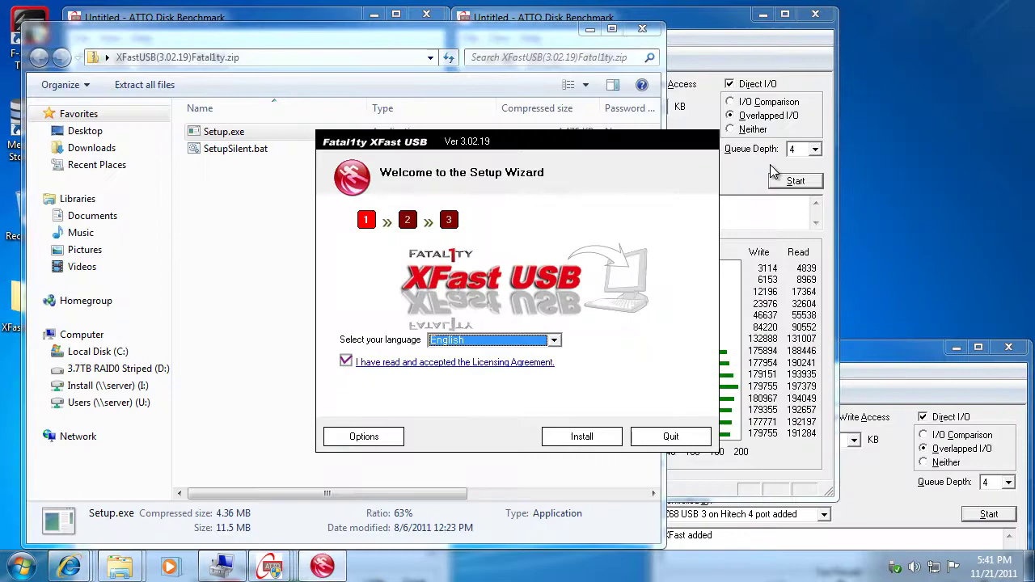
Install Fatal1ty XFast USB with English as the language
left_click(578, 436)
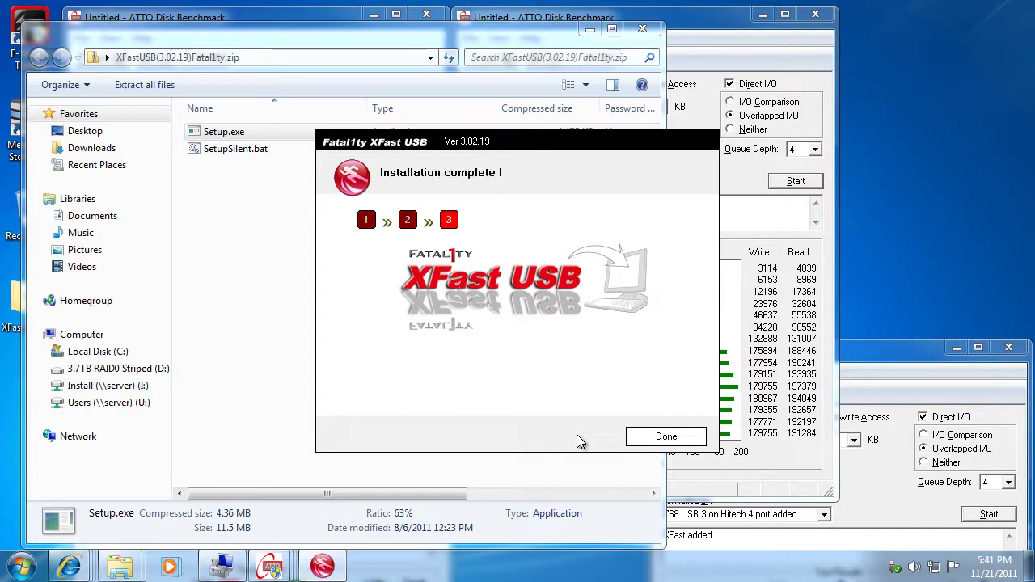
Finish the Fatal1ty XFast USB installation and quit the utility while it asks for the drive to be reconnected
left_click(687, 442)
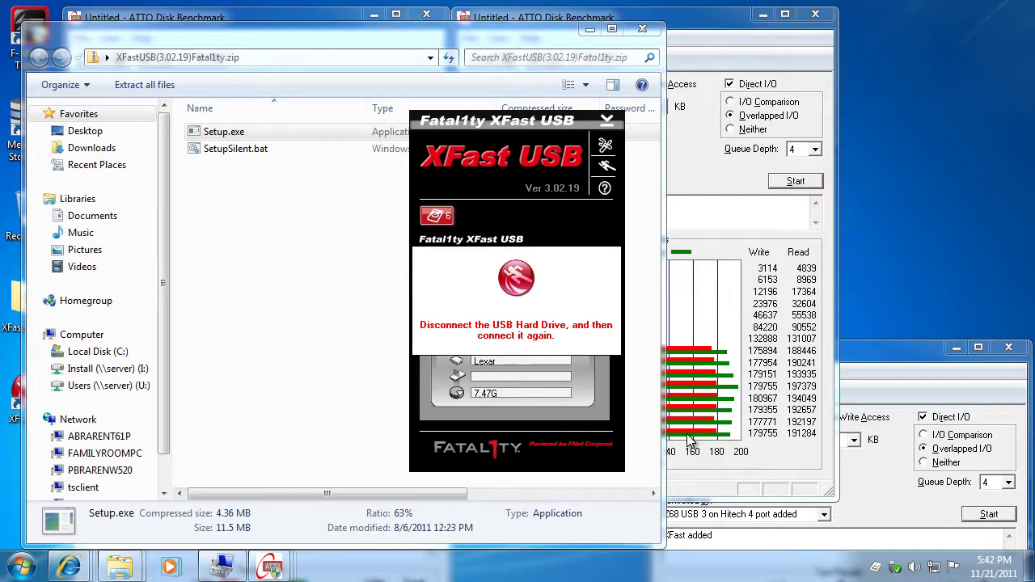
right_click(876, 568)
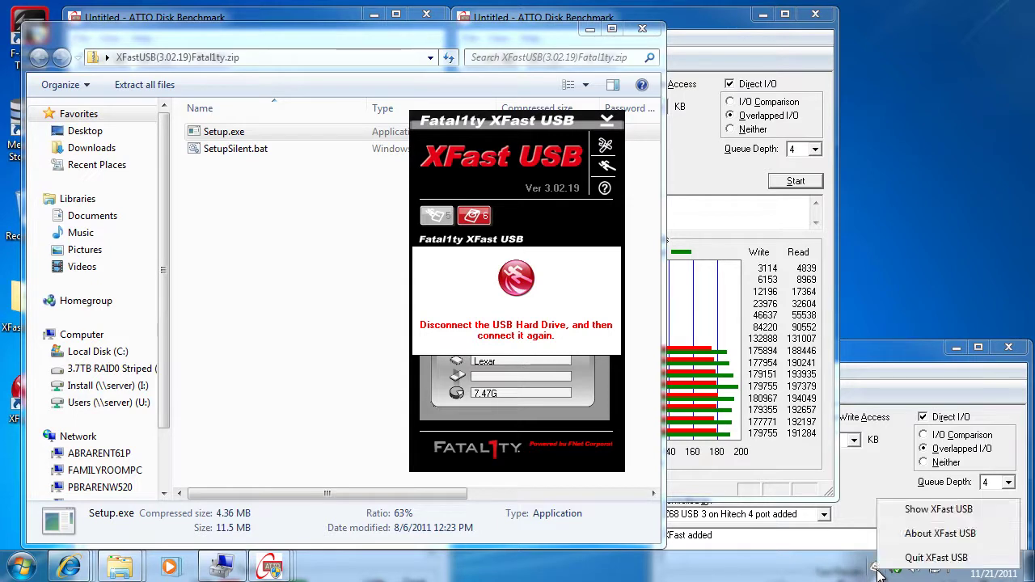
left_click(917, 557)
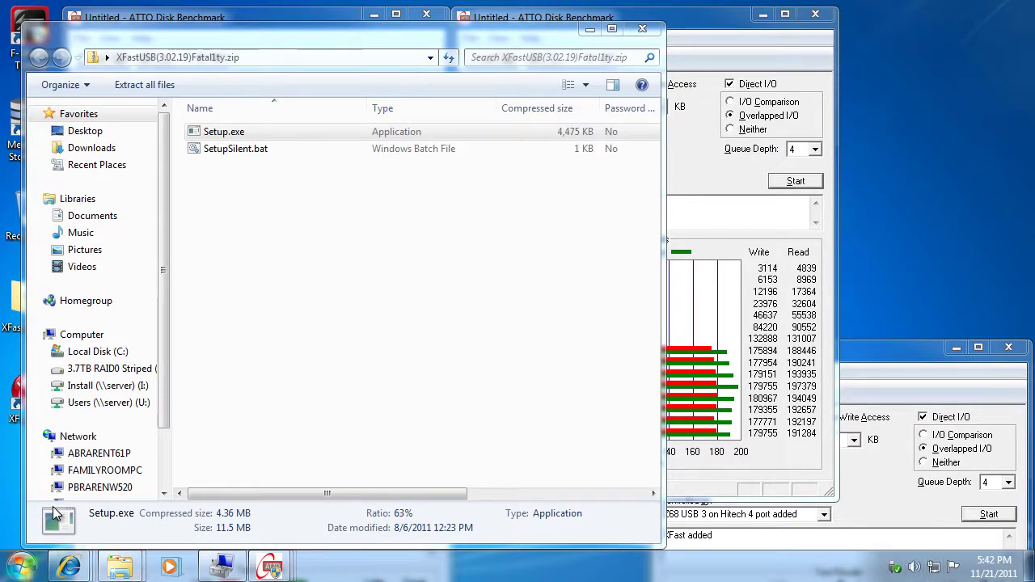
Relaunch XFast USB with permission to make changes, minimize the archive window, and move the utility clear of the benchmark results
double_click(16, 404)
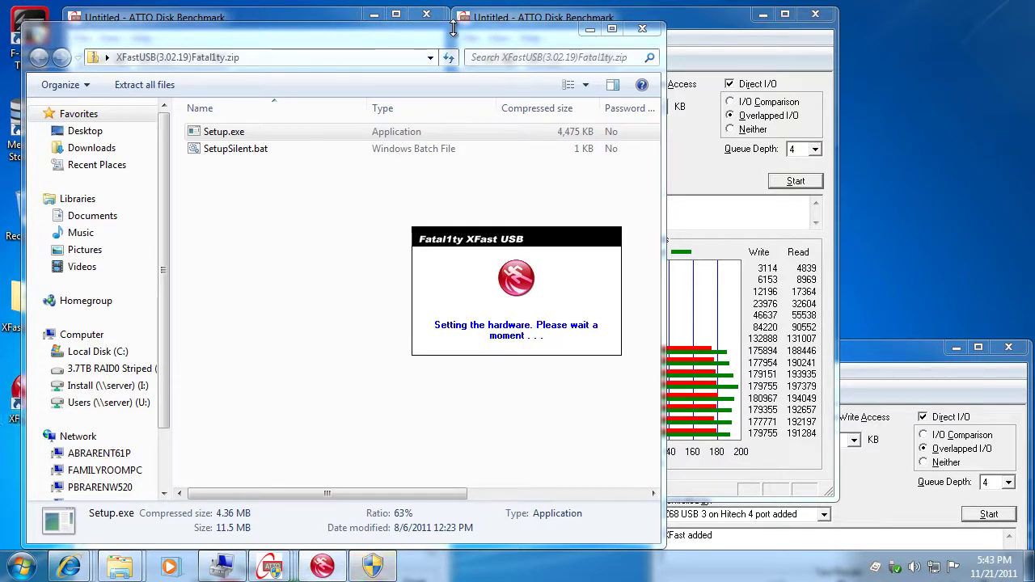
left_click(586, 35)
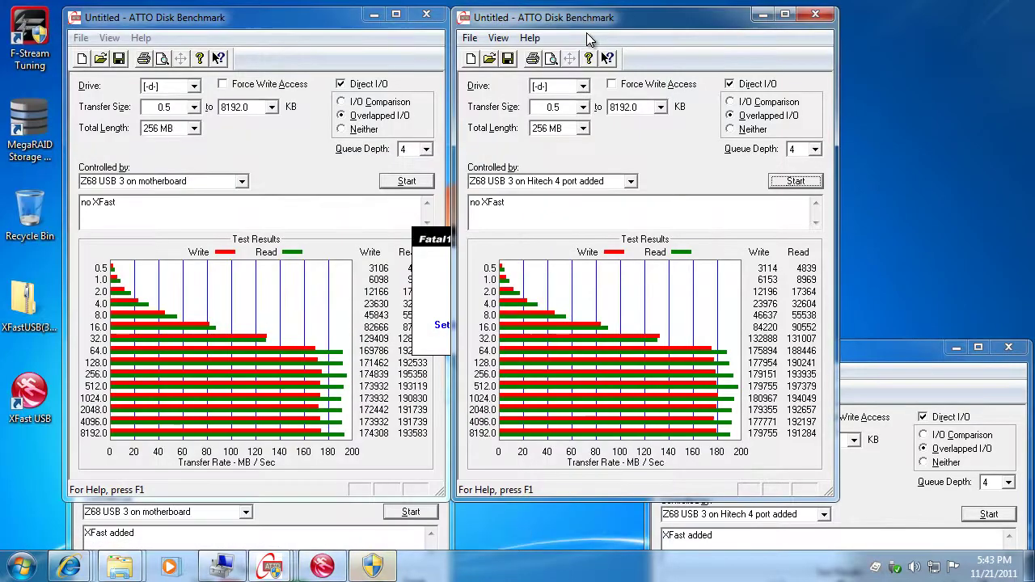
left_click(368, 568)
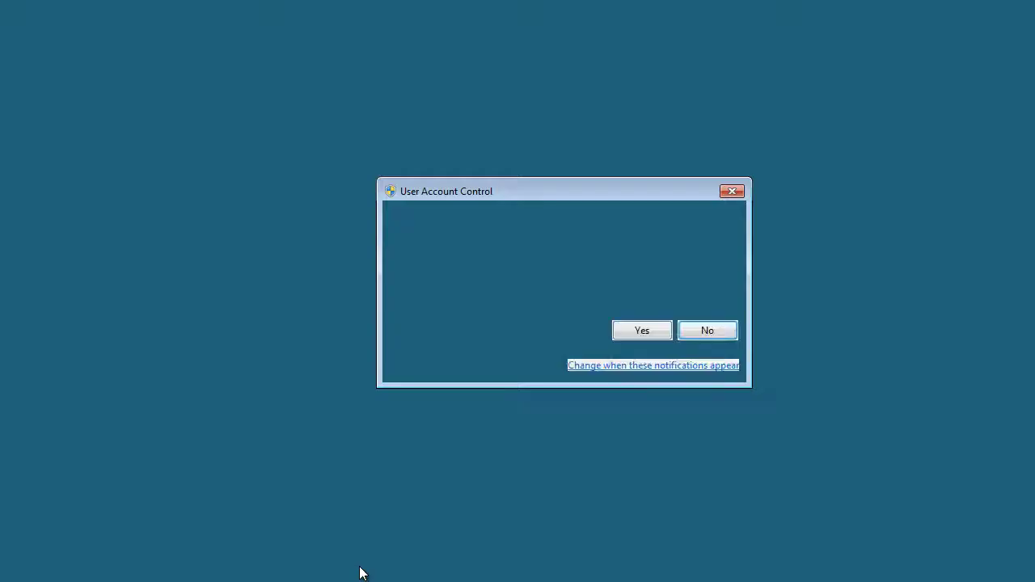
left_click(637, 332)
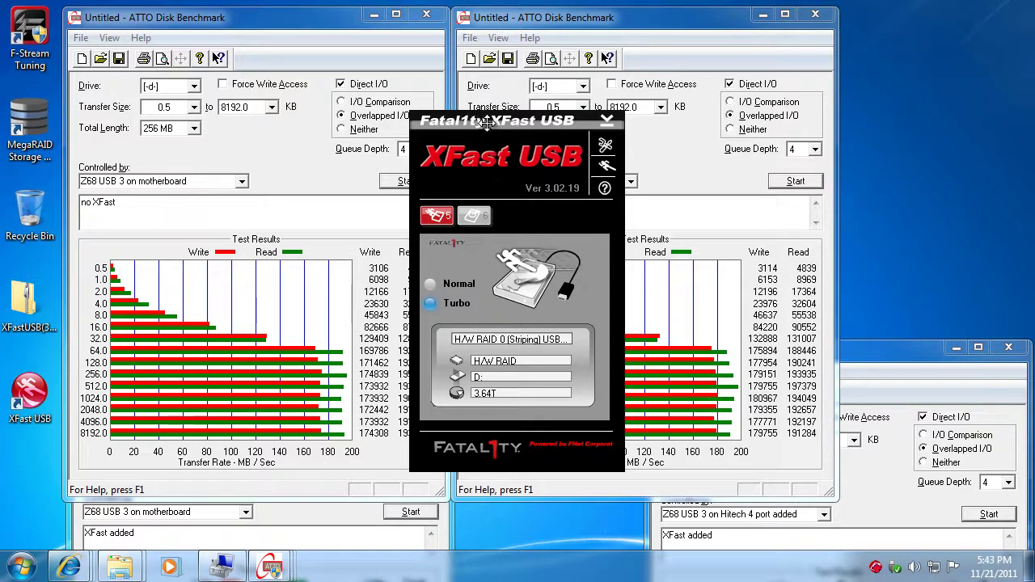
left_click_drag(487, 121, 908, 17)
left_click(1026, 38)
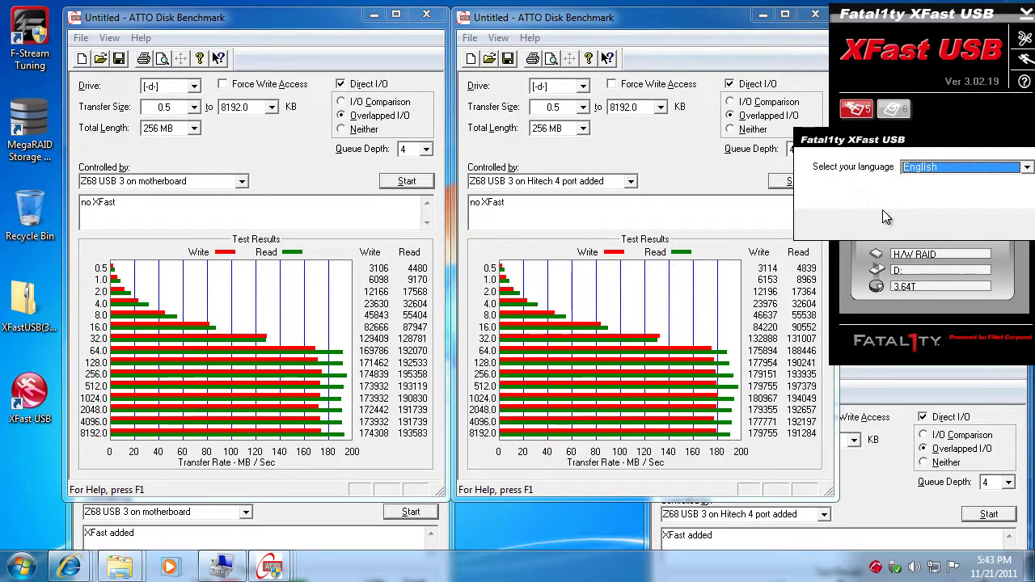
left_click(700, 17)
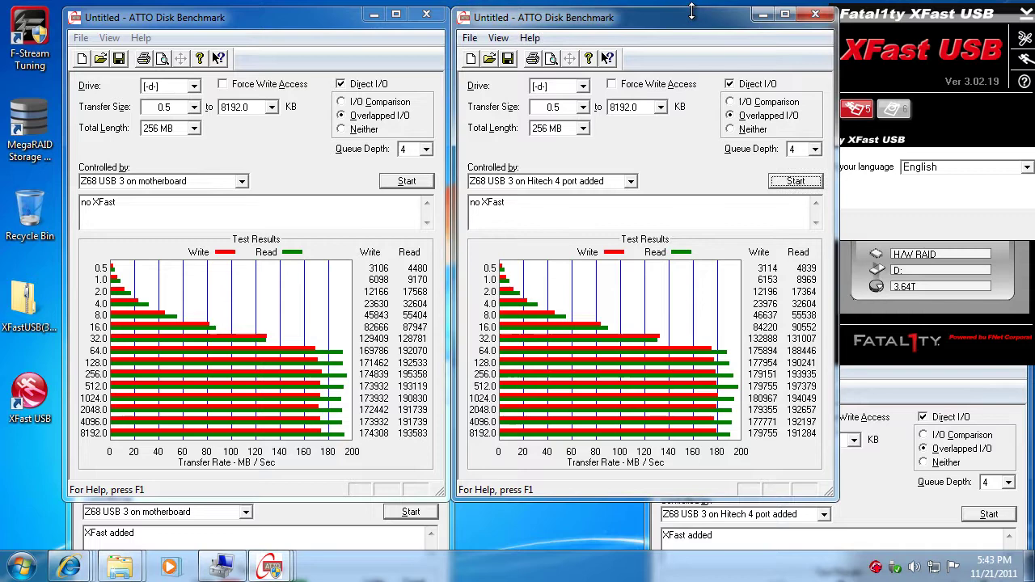
left_click(844, 238)
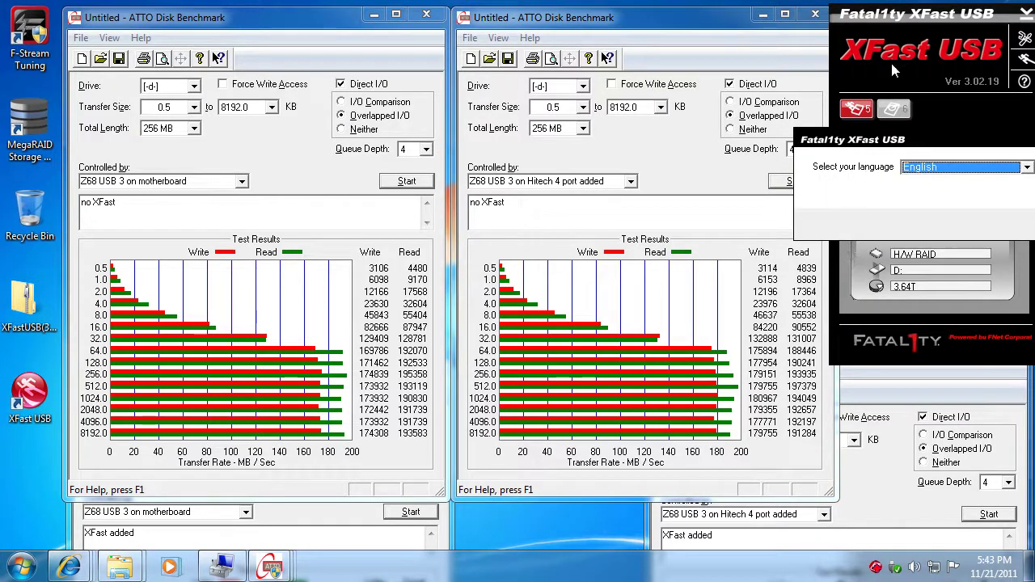
left_click_drag(988, 143, 894, 143)
left_click(975, 138)
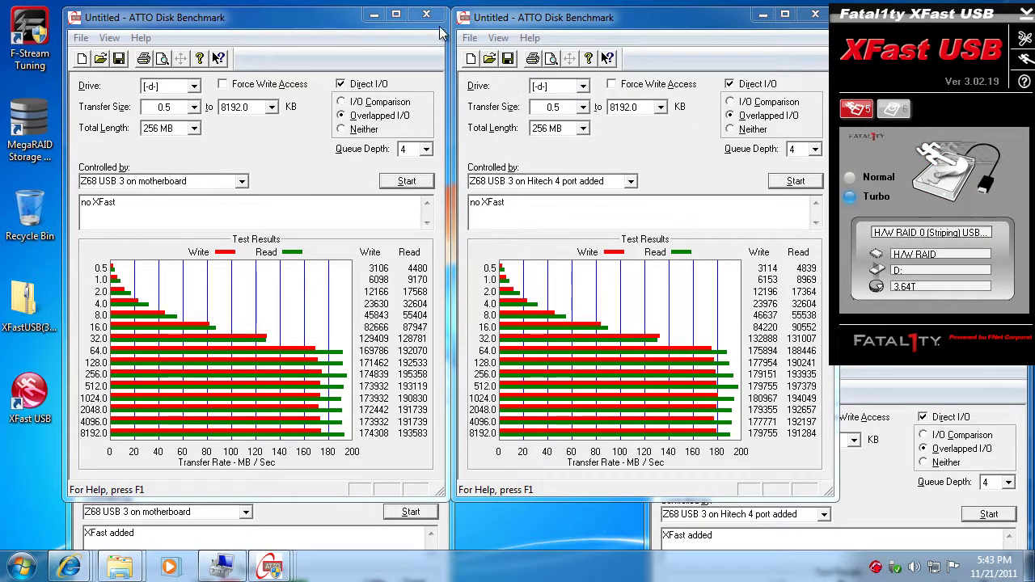
Move the Hitech 4 port "XFast added" window over the Hitech no XFast results and run its benchmark
left_click(892, 391)
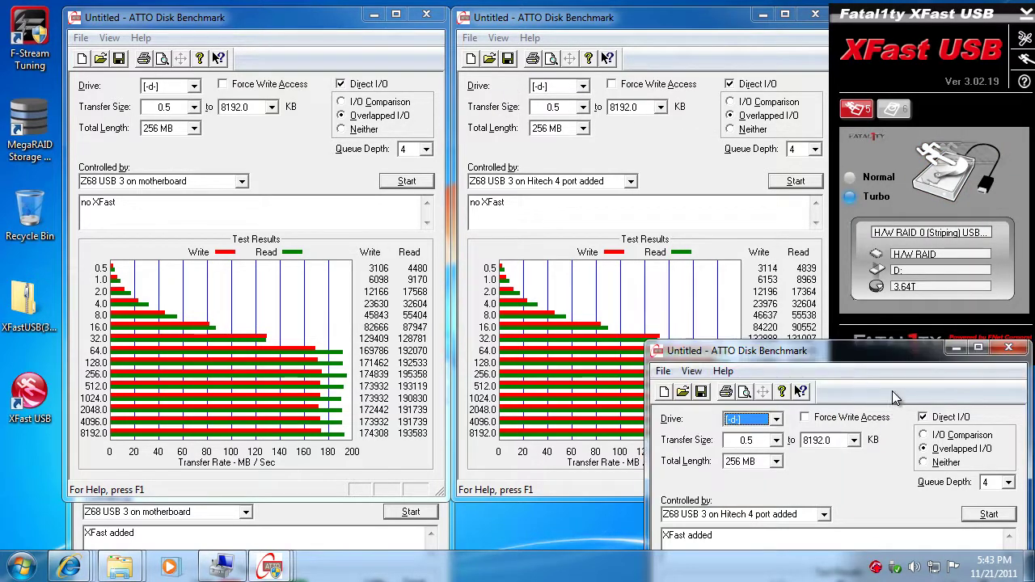
left_click_drag(824, 375, 649, 95)
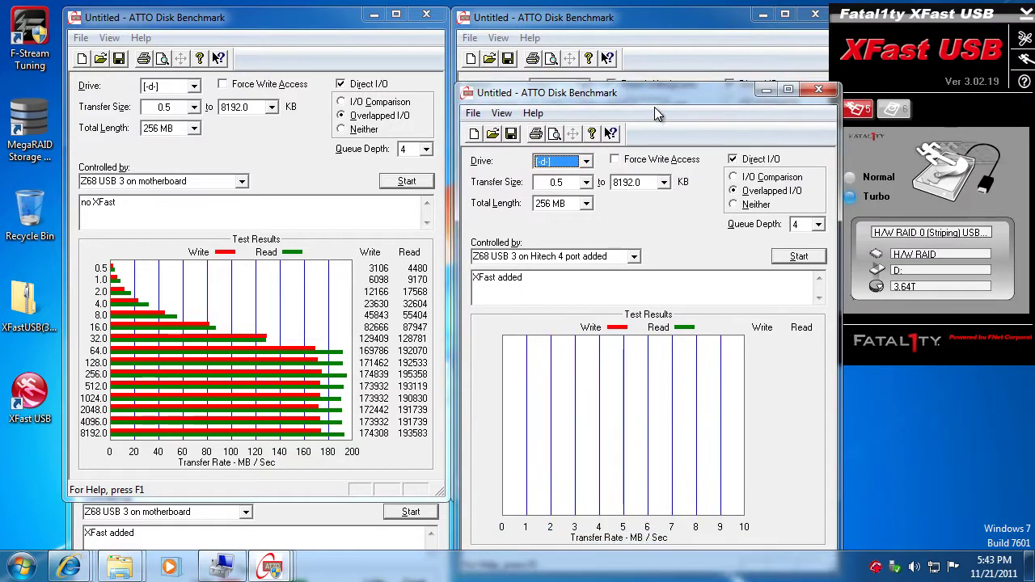
left_click(794, 257)
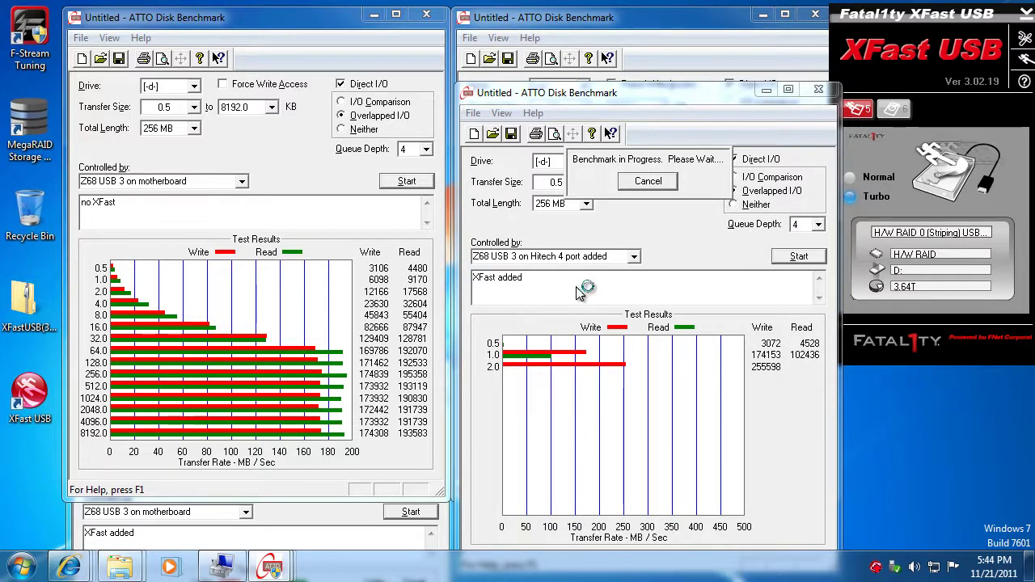
Shift the motherboard and Hitech no XFast result windows slightly so they line up side by side
left_click(350, 513)
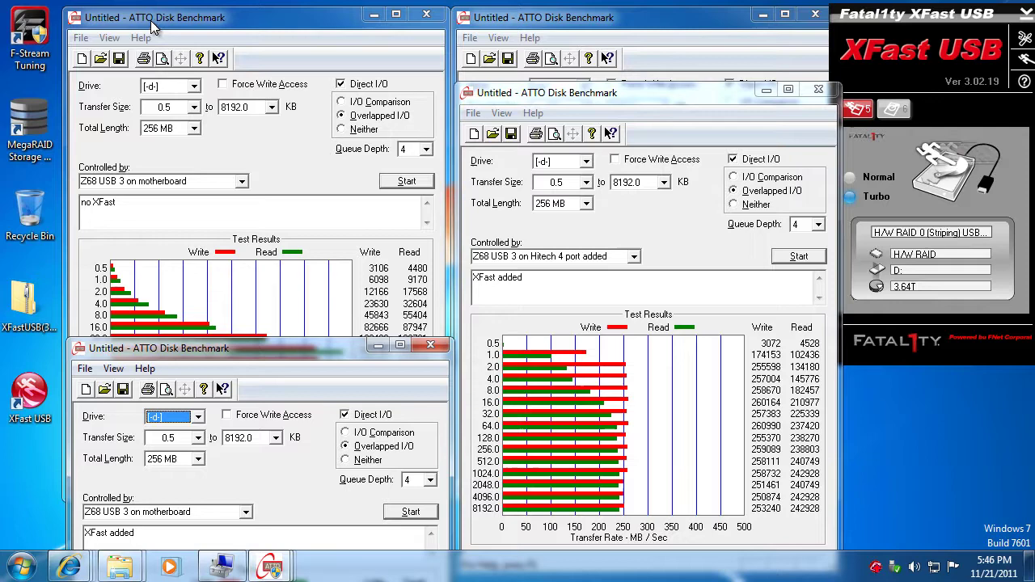
left_click_drag(152, 27, 140, 21)
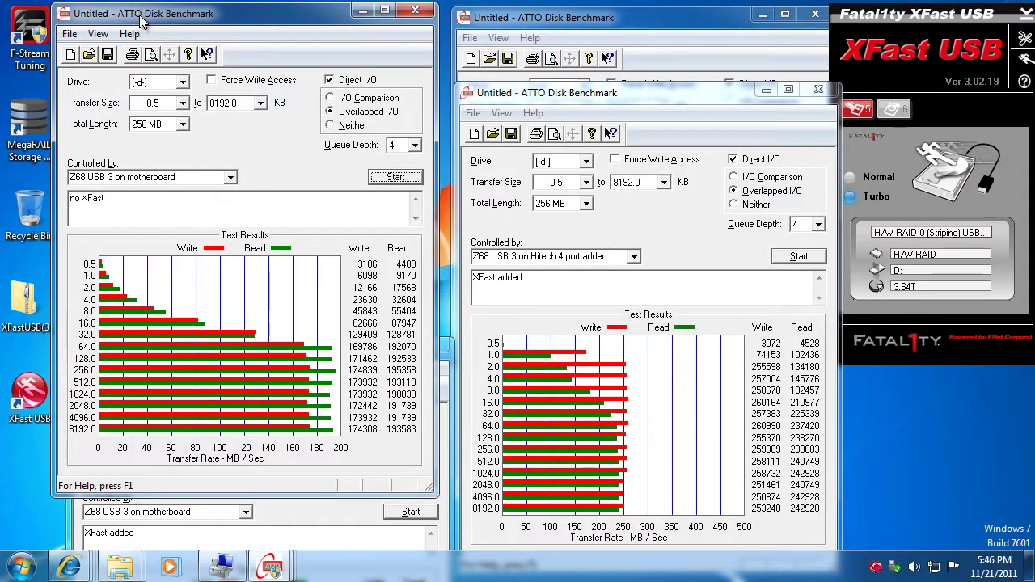
left_click_drag(534, 19, 525, 12)
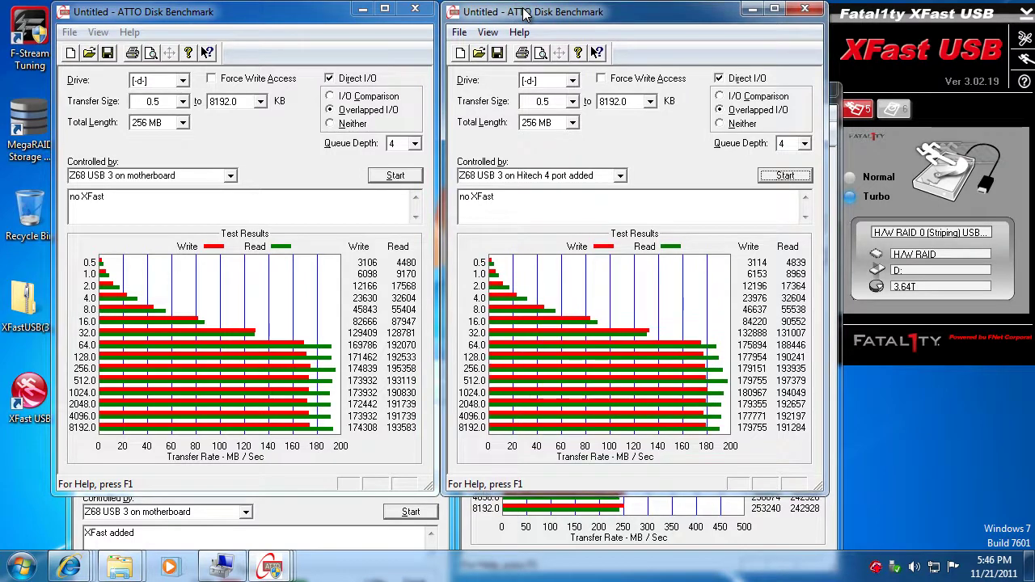
Place the Hitech XFast results just below the no XFast window's title area and compare the two Hitech results
left_click(499, 534)
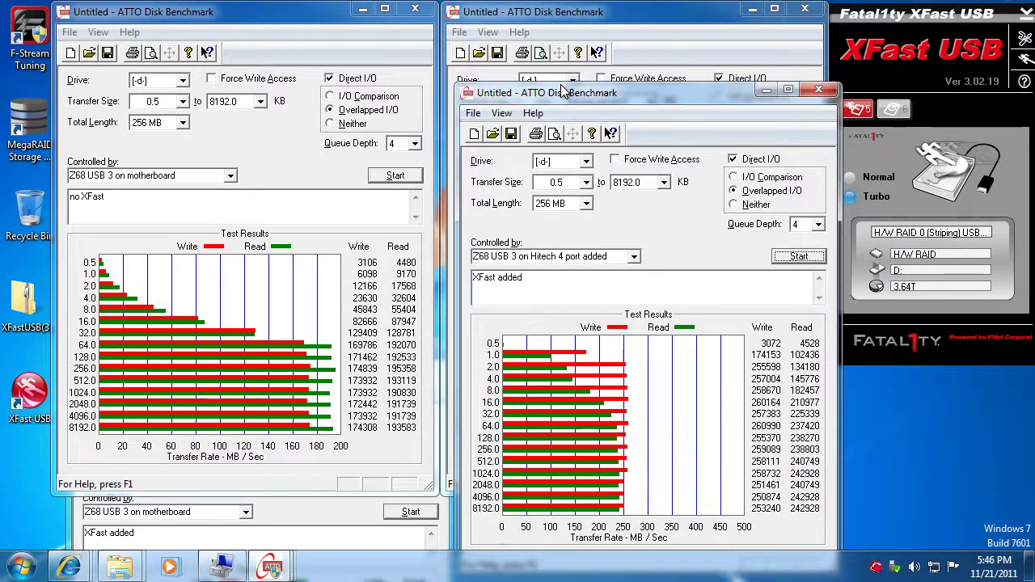
left_click_drag(564, 95, 543, 108)
left_click(573, 12)
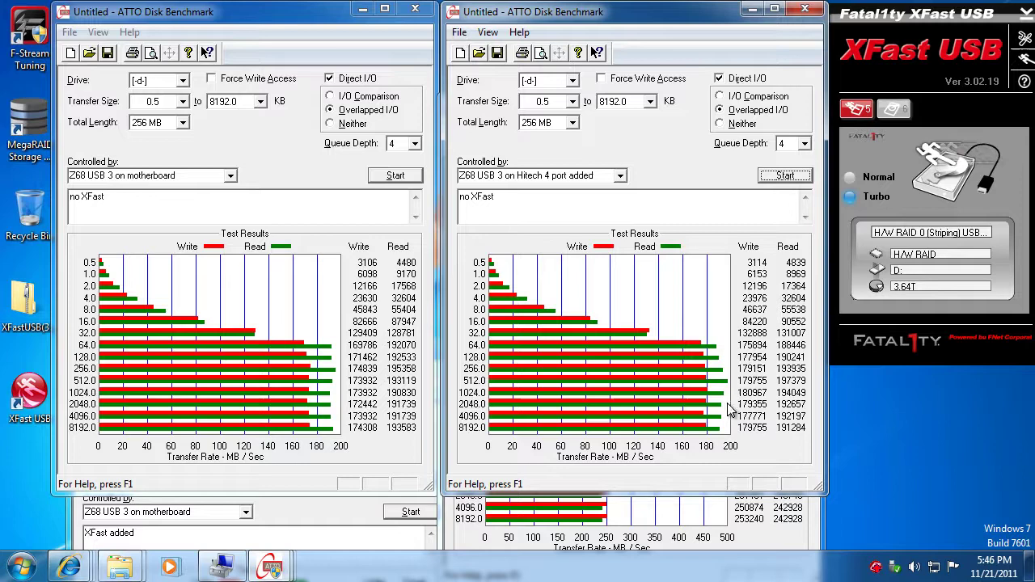
left_click(674, 516)
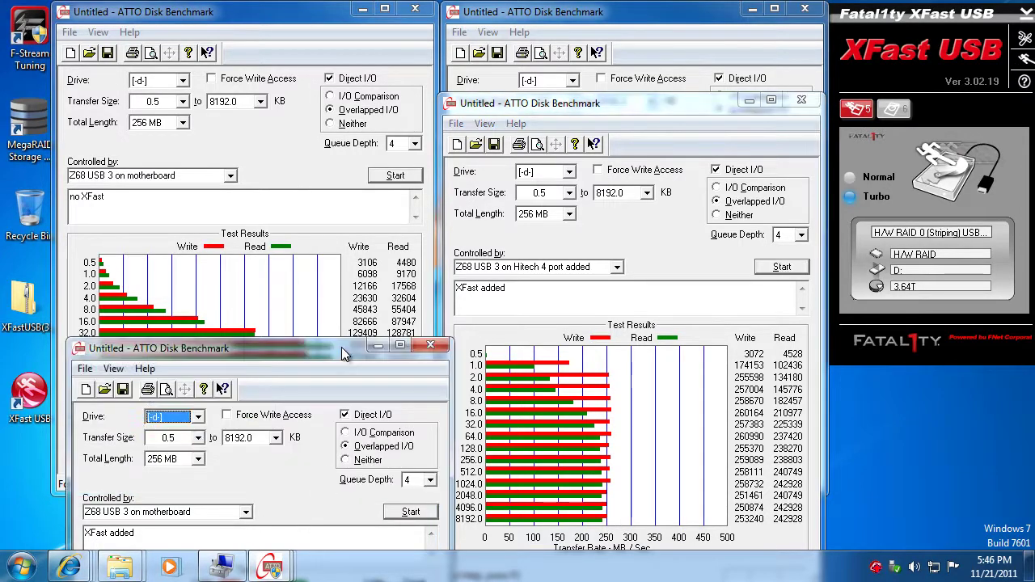
Move the motherboard "XFast added" window over the motherboard no XFast results and align the Hitech XFast window with it
left_click_drag(316, 350, 300, 105)
left_click(549, 101)
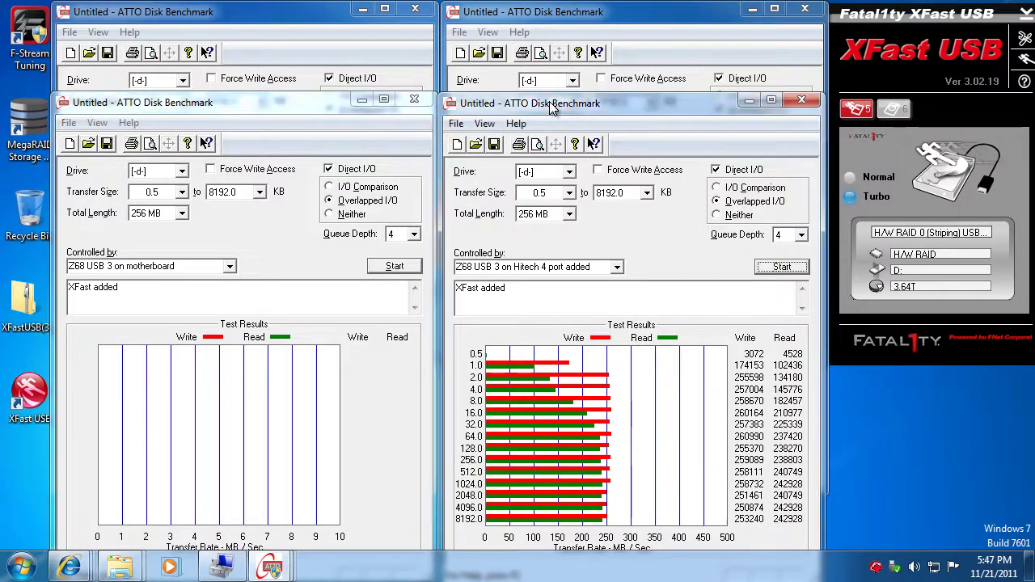
left_click_drag(549, 101, 553, 101)
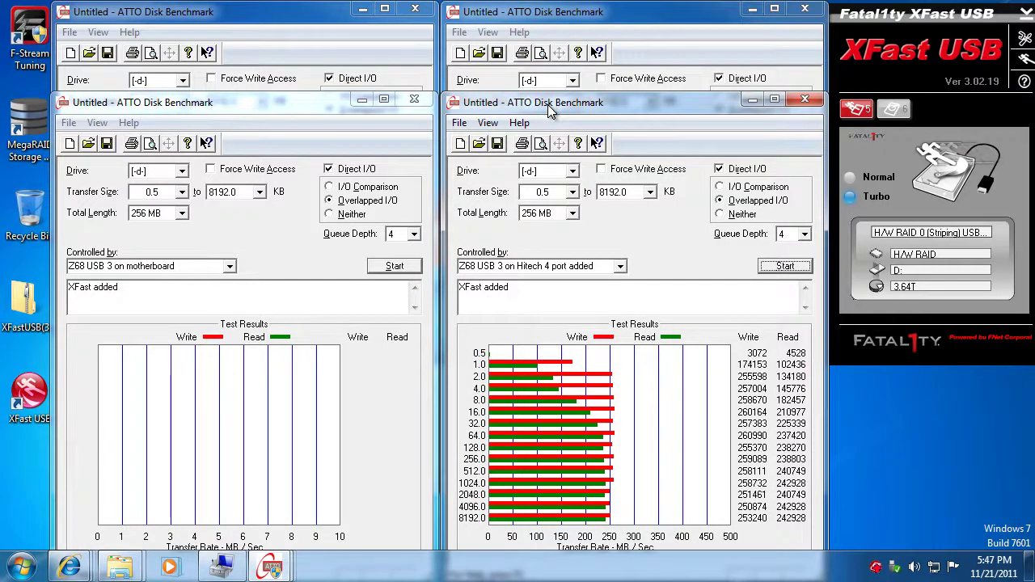
Launch XFast USB for the RAID0 drive on the motherboard port and quit it at the reconnect prompt
left_click(178, 300)
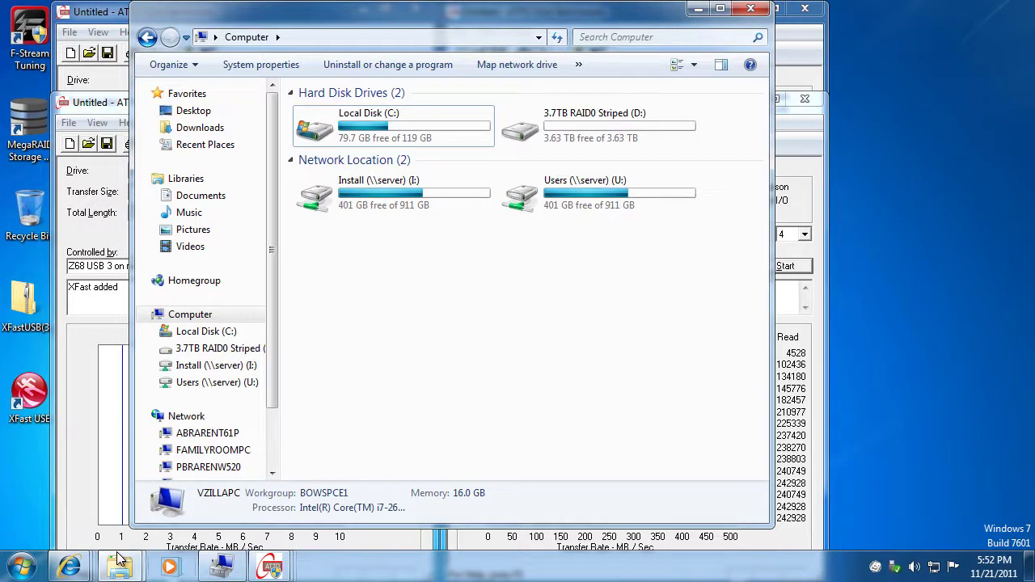
double_click(22, 401)
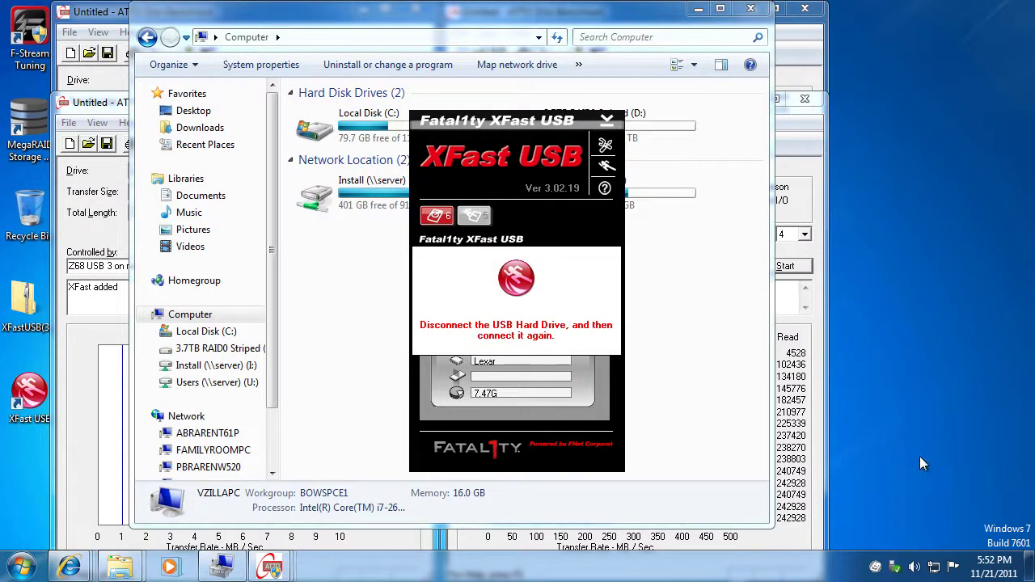
right_click(878, 567)
left_click(898, 555)
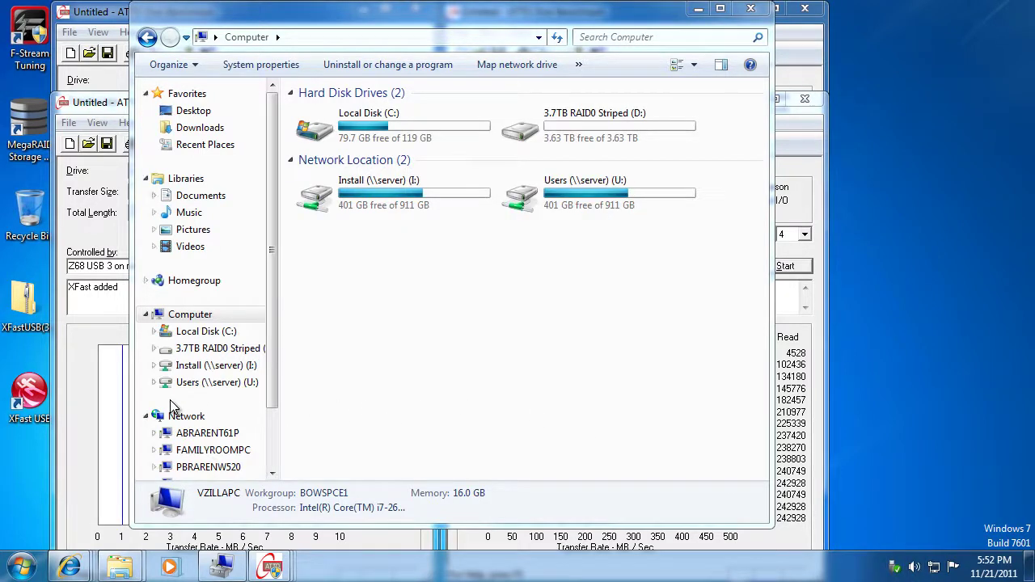
Relaunch XFast USB with permission to make changes, move it beside the benchmark windows, and minimize the Computer window
double_click(38, 401)
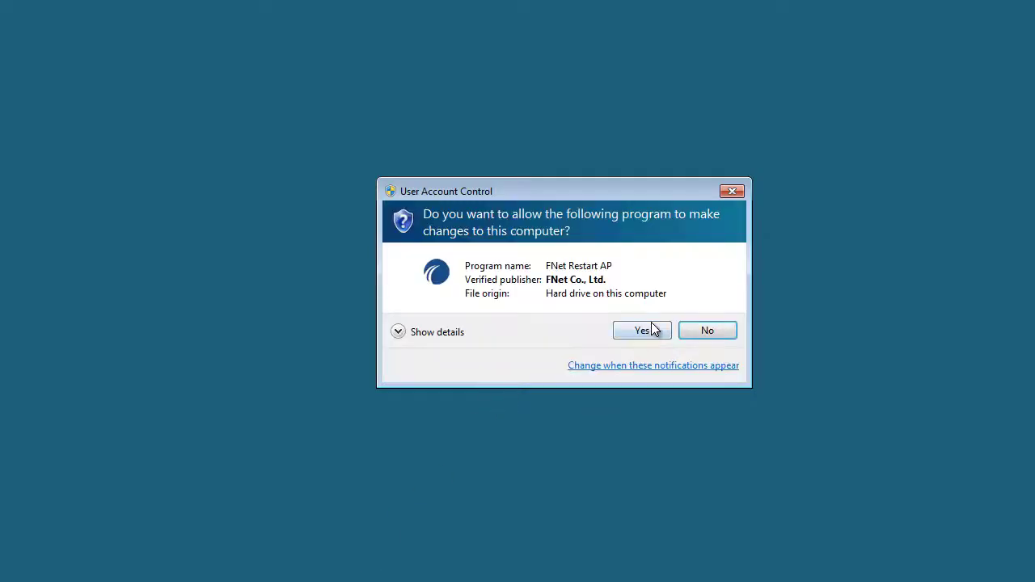
left_click(648, 332)
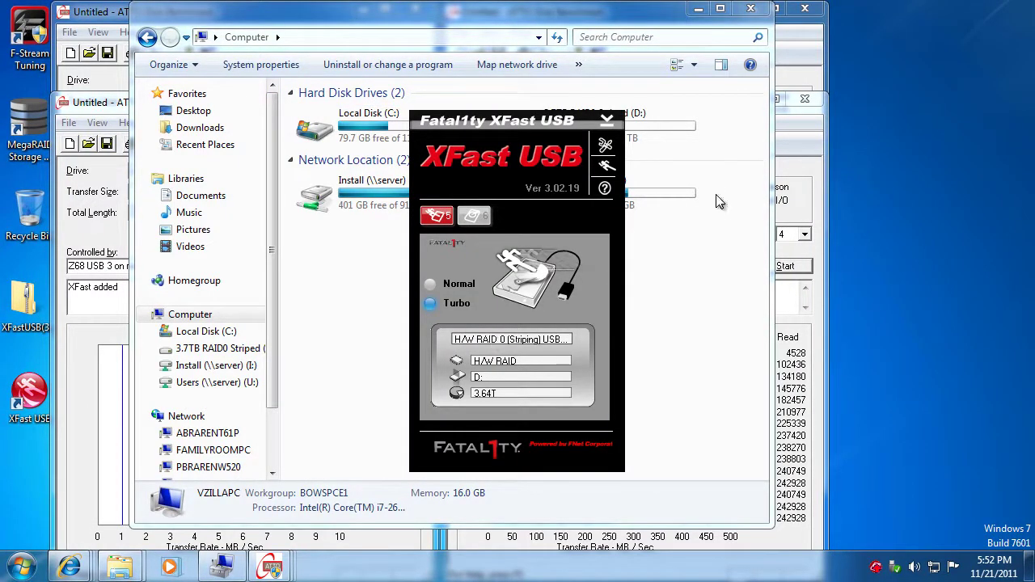
left_click_drag(549, 137, 939, 10)
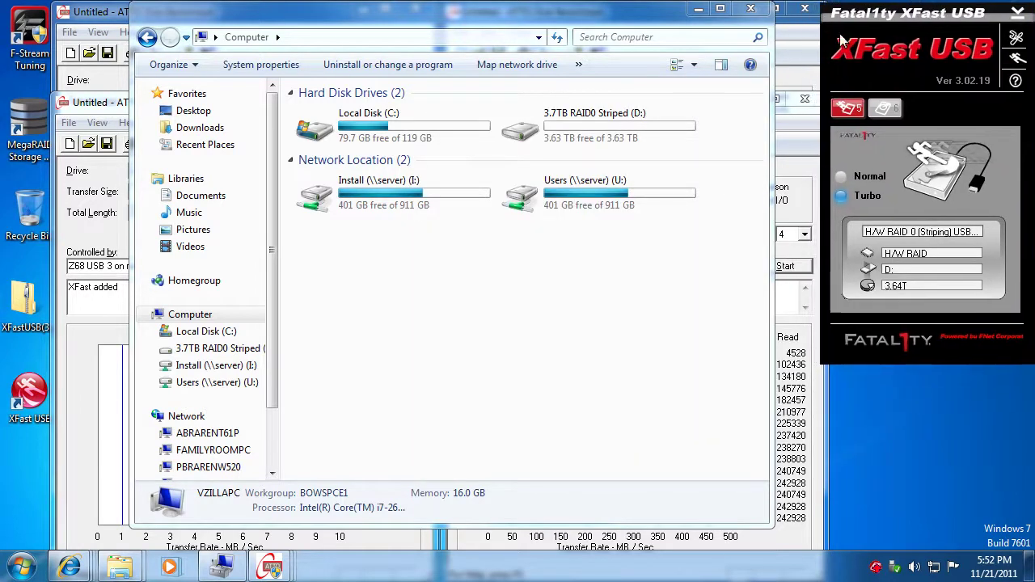
left_click(698, 13)
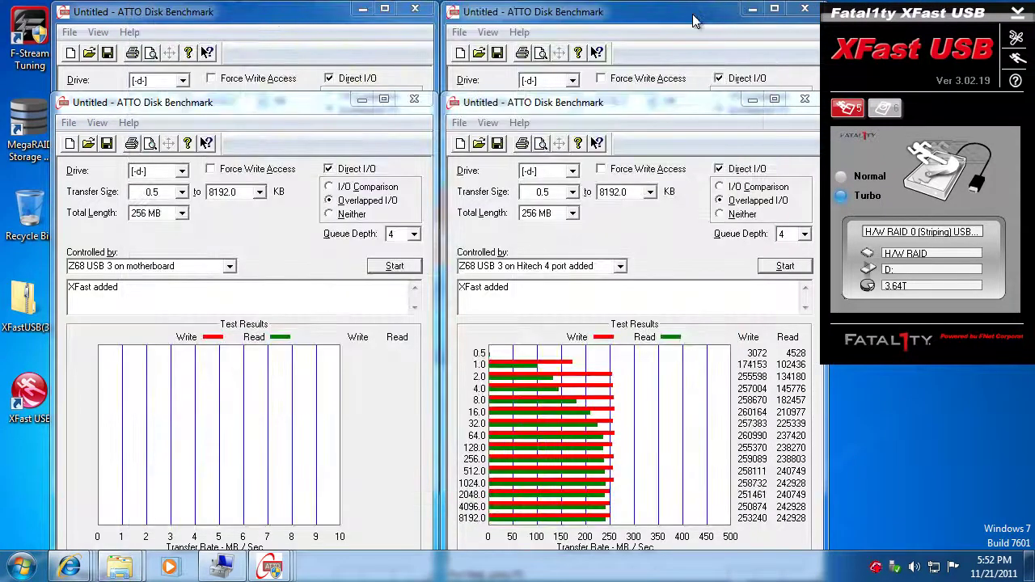
Run the motherboard benchmark with XFast added and bring both no XFast results forward for comparison
left_click(411, 270)
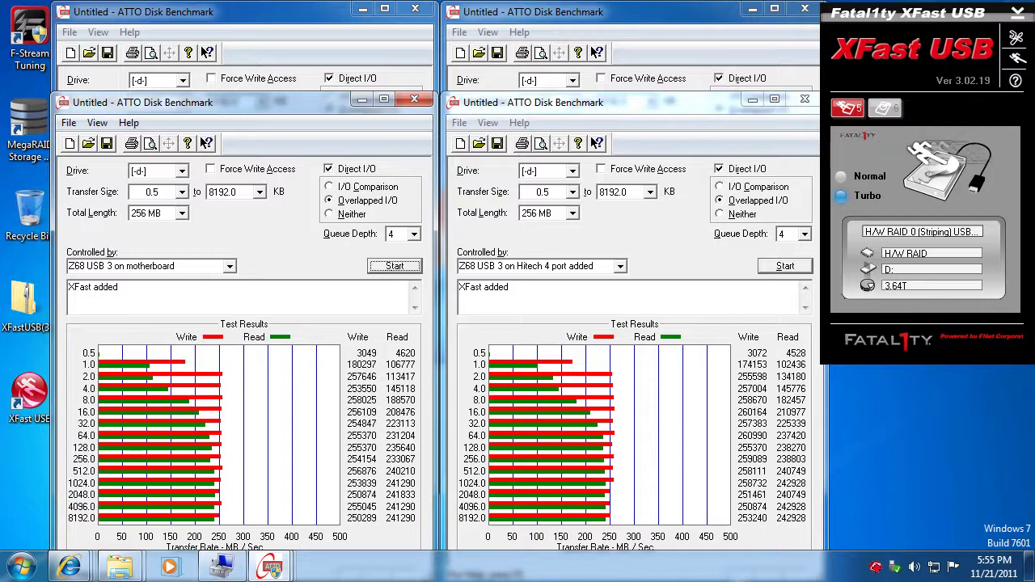
left_click(267, 24)
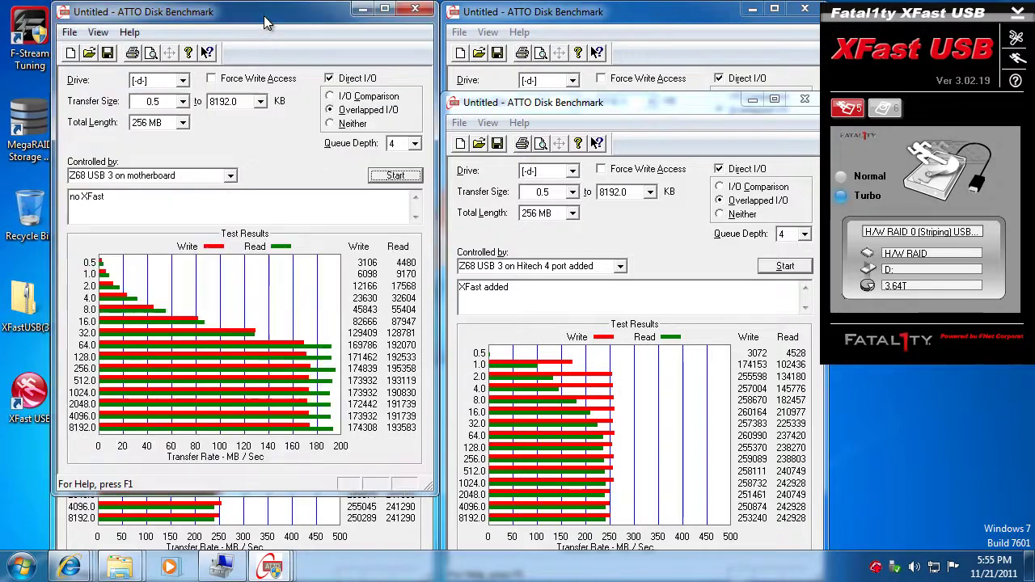
left_click(682, 20)
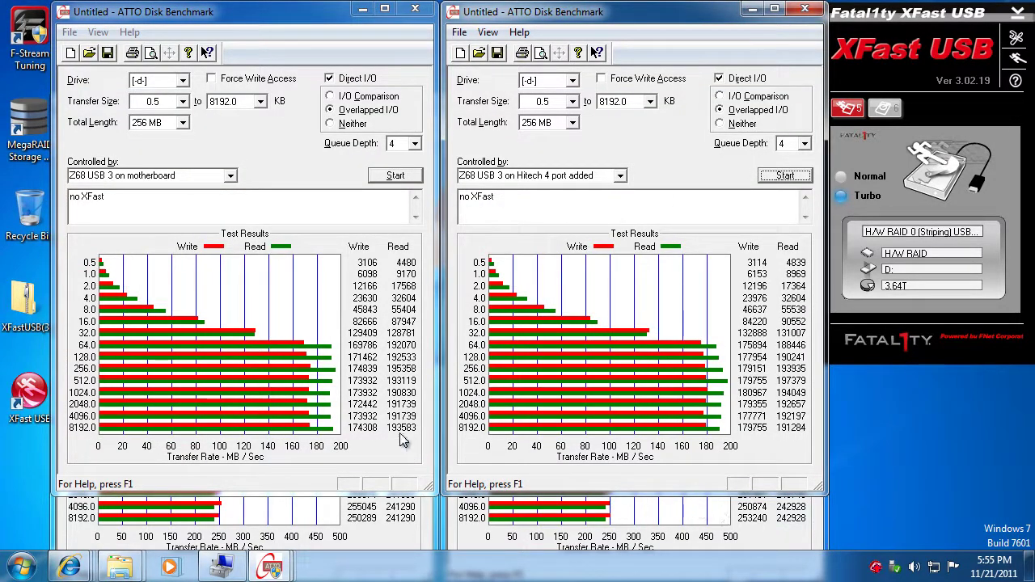